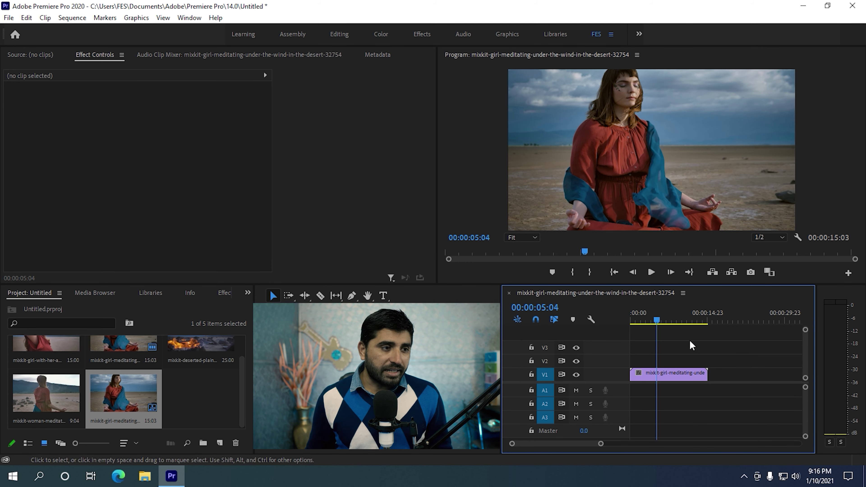
Step: Create a white (FFFFFF) color matte at 1920 x 1080 and name it 01
right_click(207, 398)
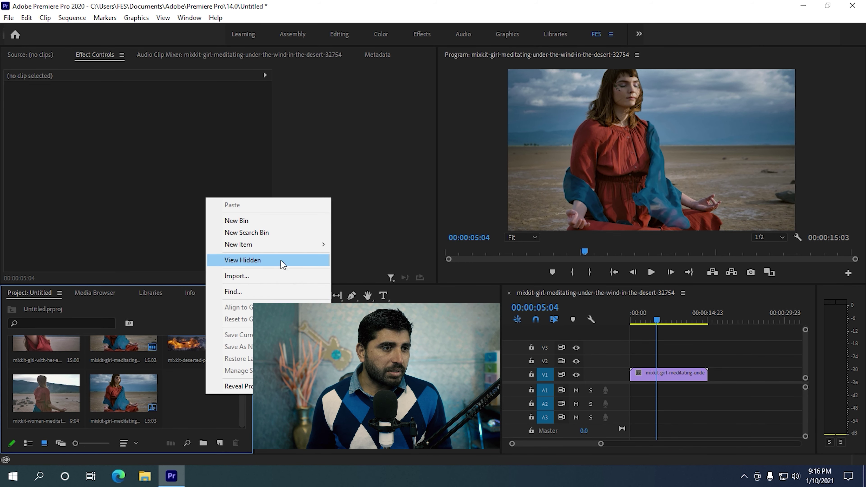
mouse_move(296, 250)
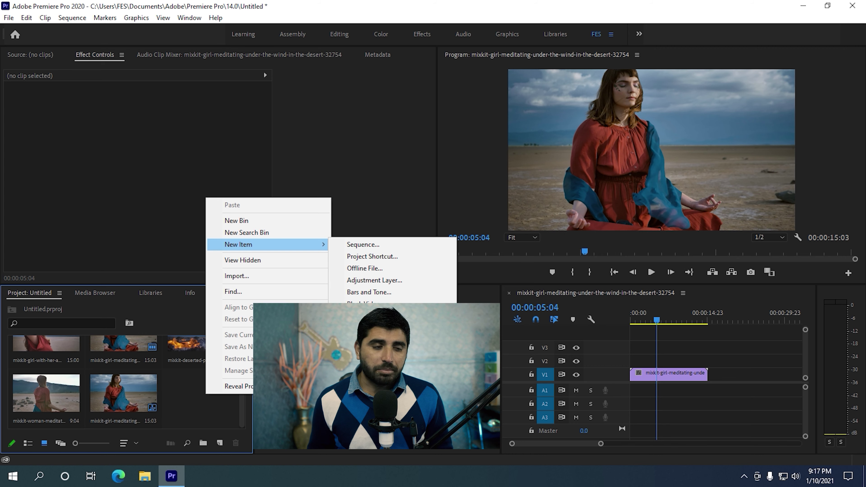
left_click(366, 316)
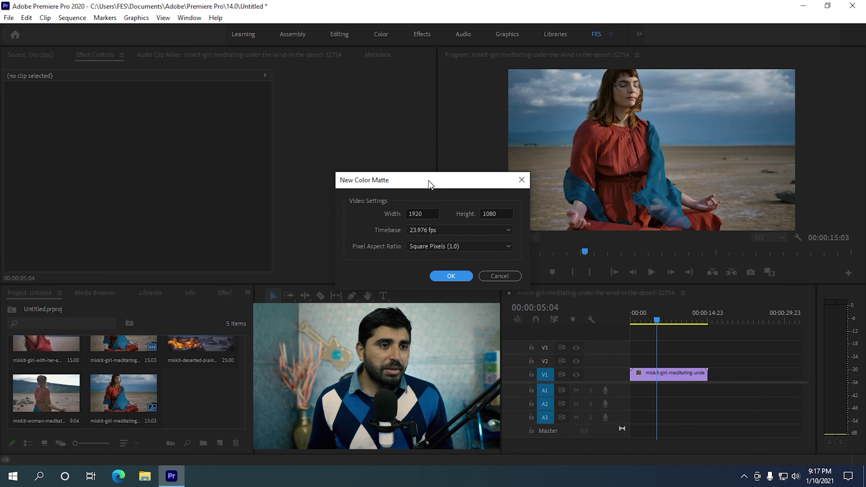
left_click_drag(428, 181, 387, 95)
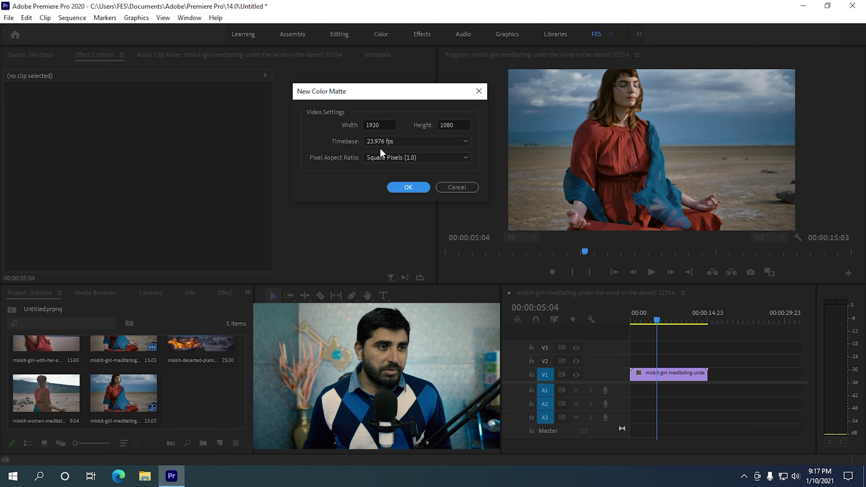
left_click(409, 187)
left_click_drag(440, 140, 569, 55)
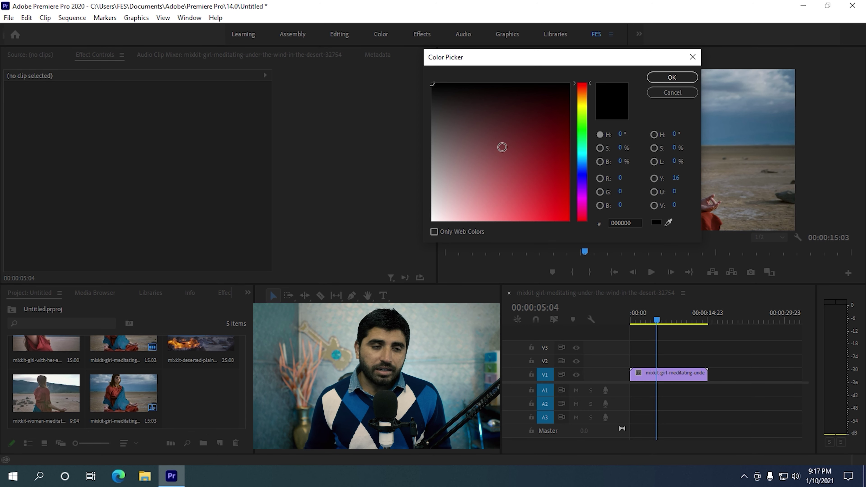
left_click(433, 220)
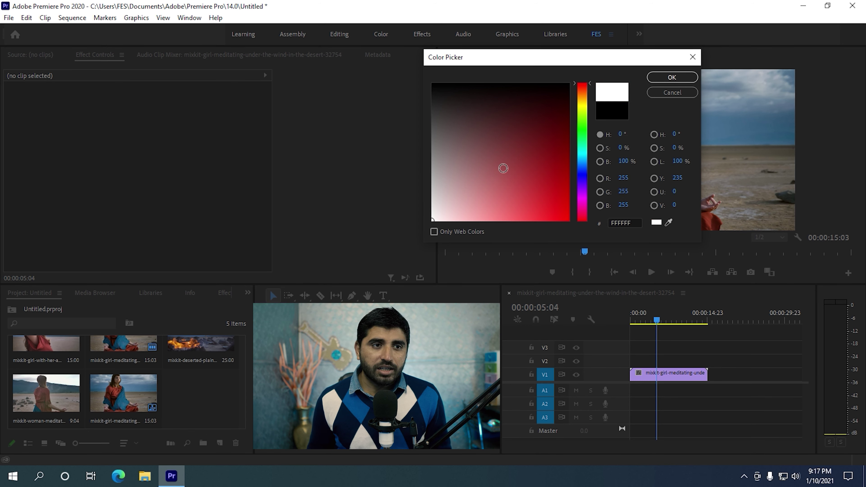
left_click(683, 77)
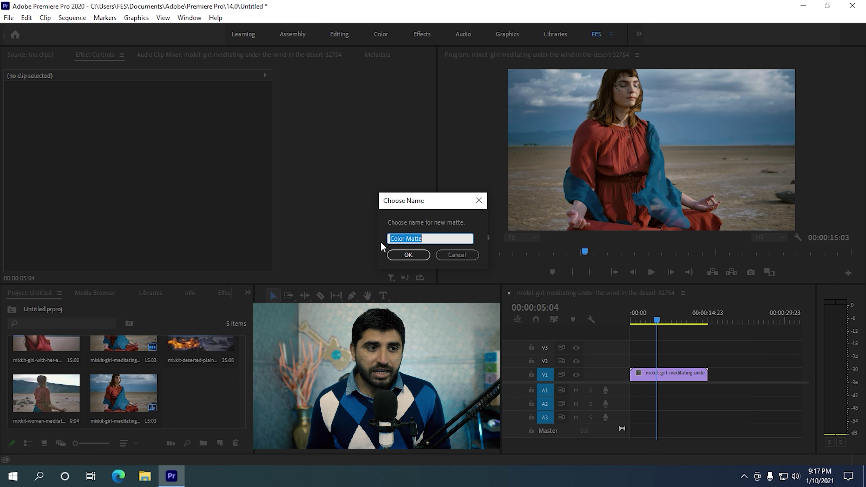
type("01")
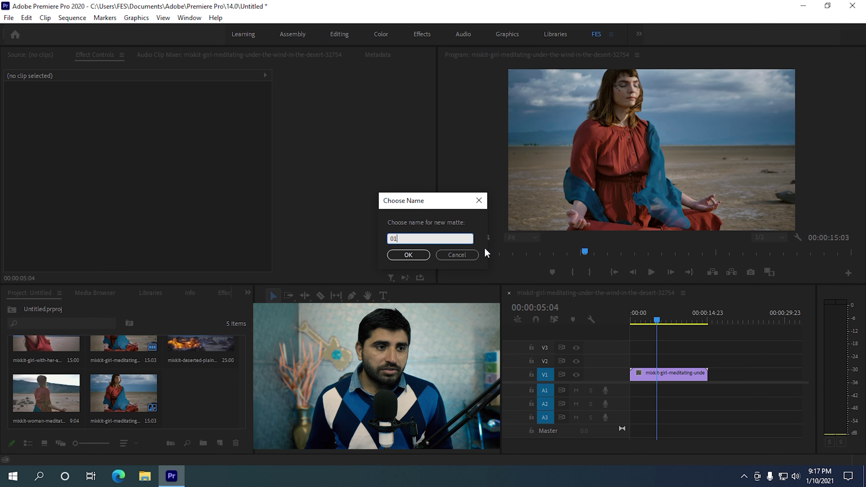
left_click(426, 255)
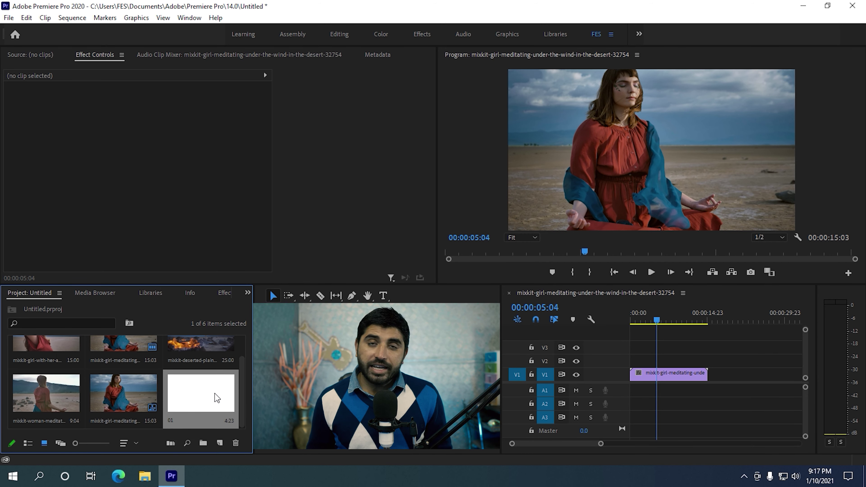
Step: Set the scale of the meditating-girl clip in the timeline to 95
left_click(675, 373)
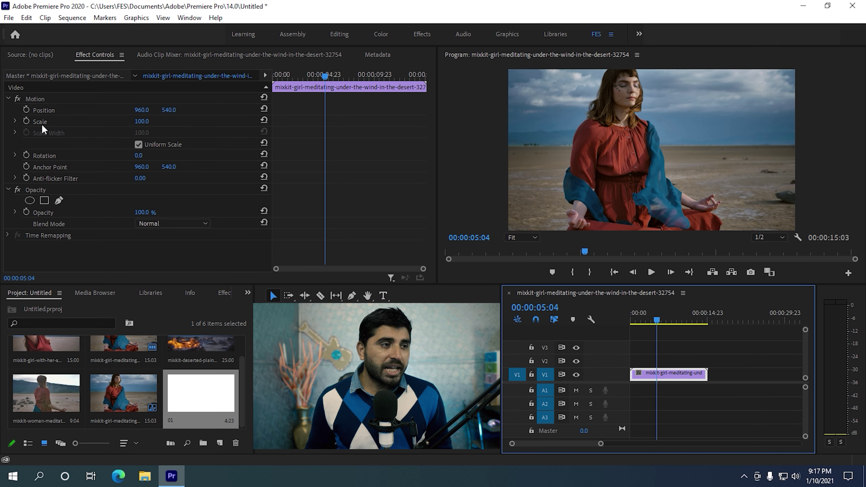
left_click(151, 123)
type("95")
key("Return")
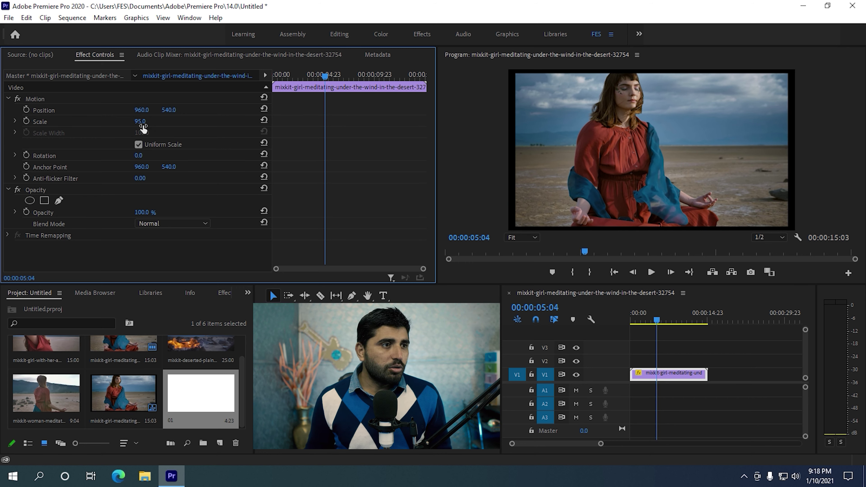
Step: Move the meditating-girl clip up to V2 and place matte 01 beneath it on V1, matching the clip's length
left_click(665, 369)
left_click_drag(664, 369, 665, 355)
left_click_drag(210, 392, 708, 376)
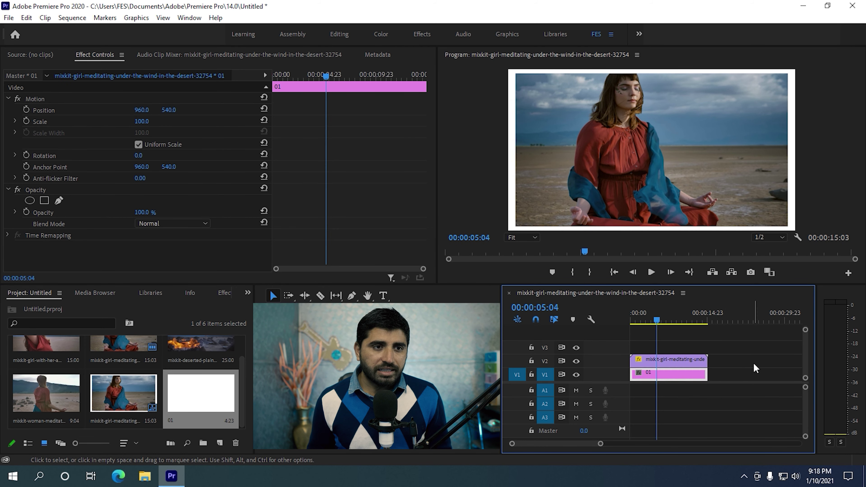
left_click(754, 365)
mouse_move(656, 321)
left_mouse_down()
mouse_move(645, 321)
mouse_move(673, 321)
mouse_move(643, 322)
left_mouse_up()
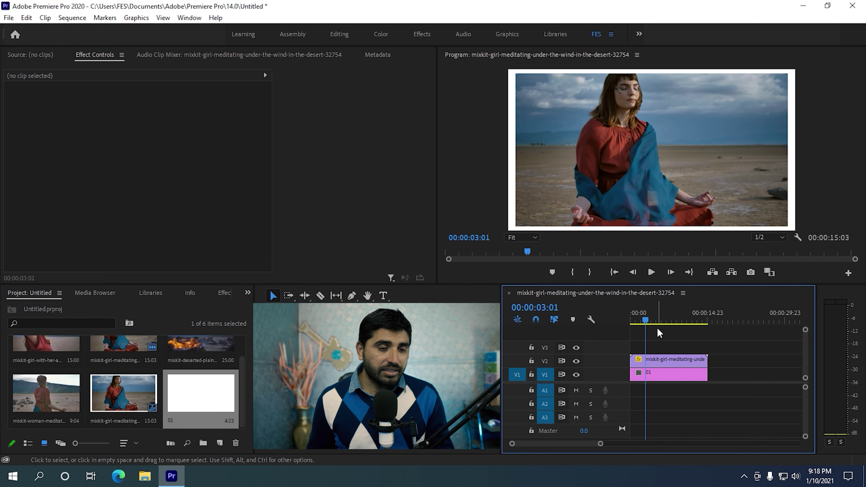
left_click(673, 361)
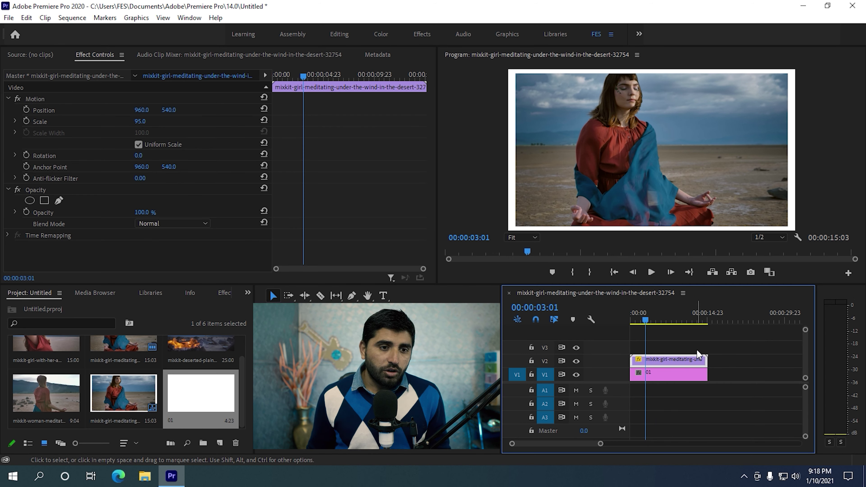
left_click(729, 350)
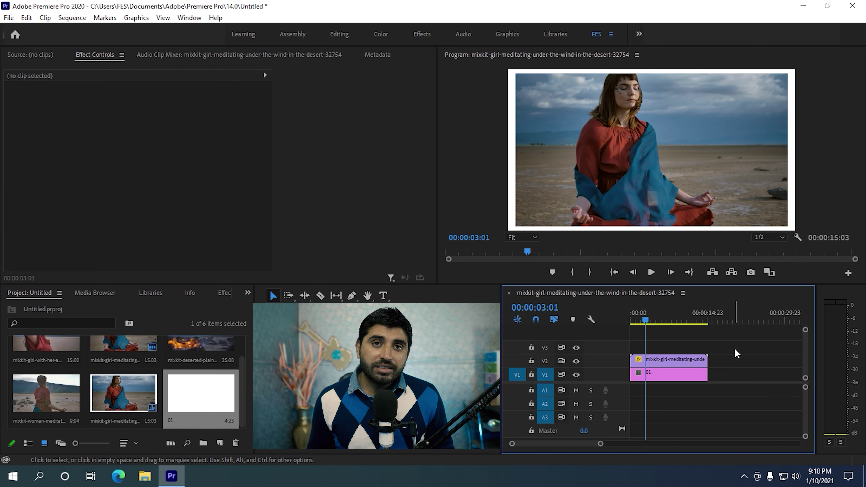
Step: Nest the meditating-girl clip and the white matte together, keeping the suggested name Nested Sequence 02
left_click_drag(744, 344, 689, 382)
right_click(677, 361)
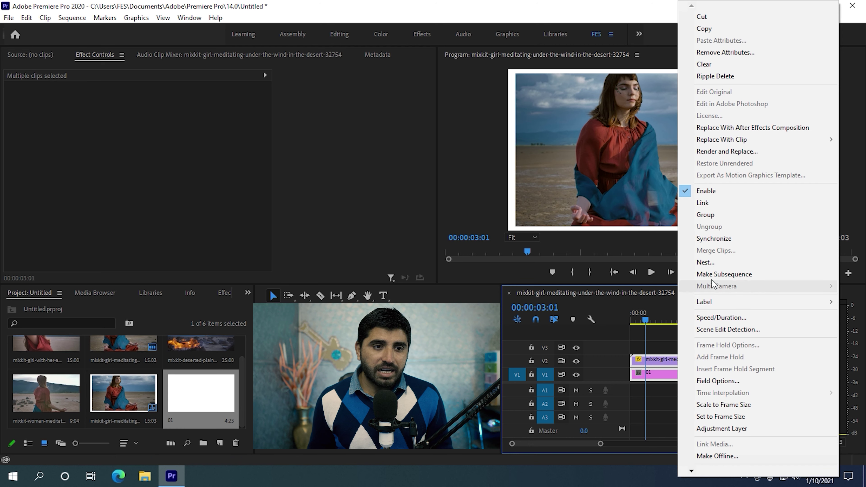
left_click(717, 262)
left_click_drag(423, 213, 403, 124)
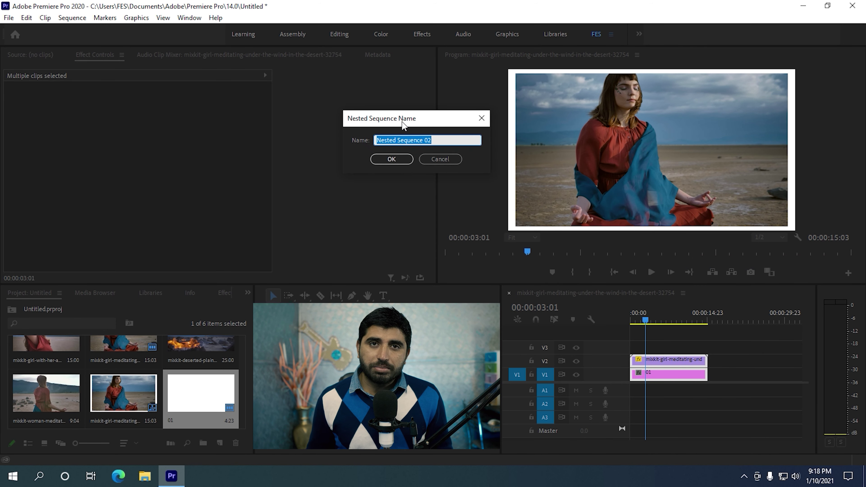
left_click(400, 160)
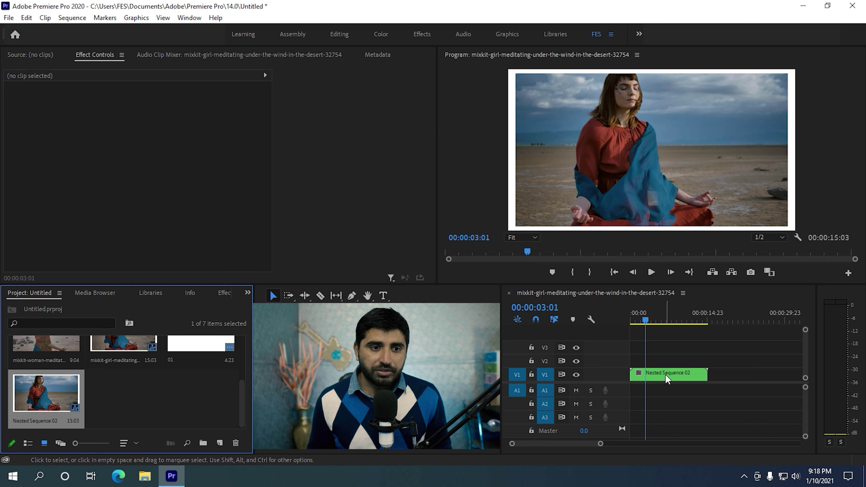
Step: Move the nested sequence to V2, set its scale to 60 and play back the bordered picture
left_click_drag(665, 374, 665, 361)
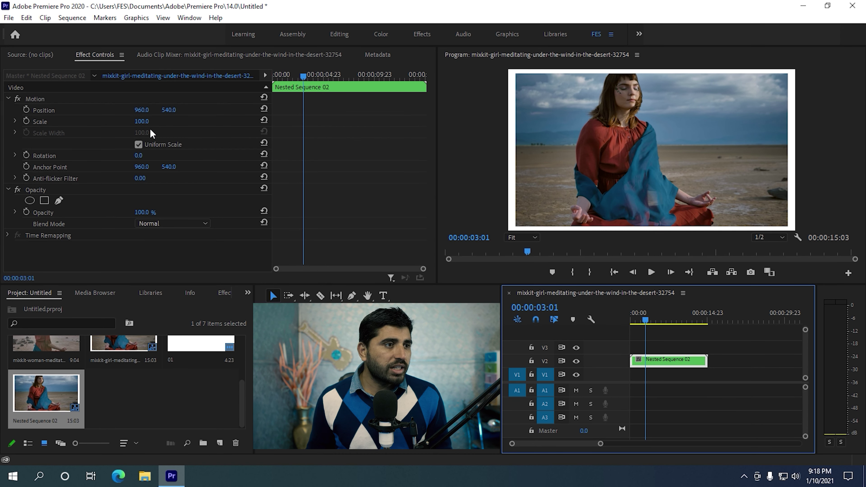
left_click(146, 121)
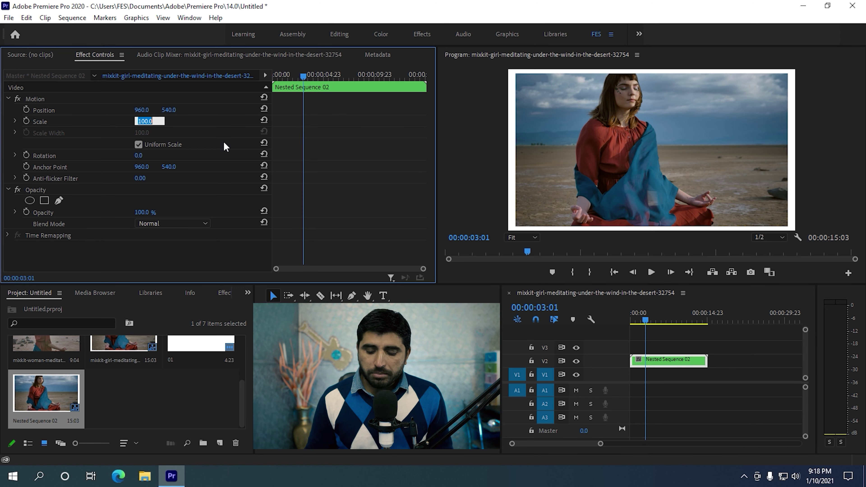
type("60")
key("Return")
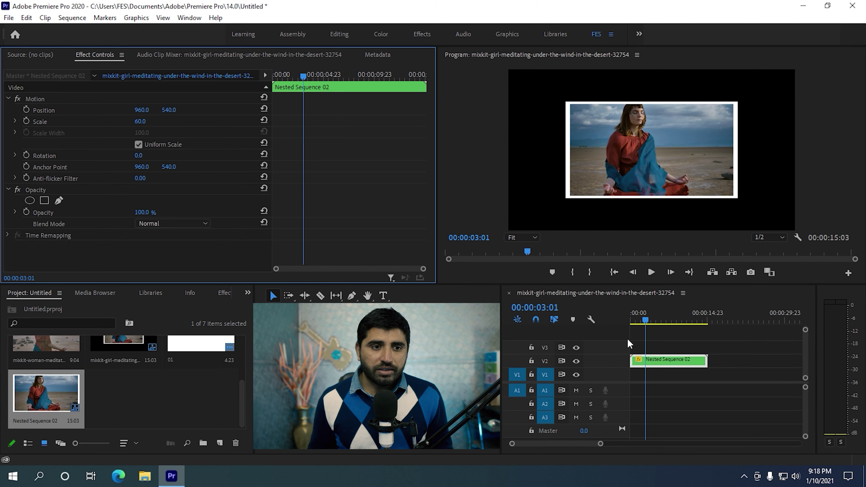
left_click_drag(646, 320, 639, 320)
key("space")
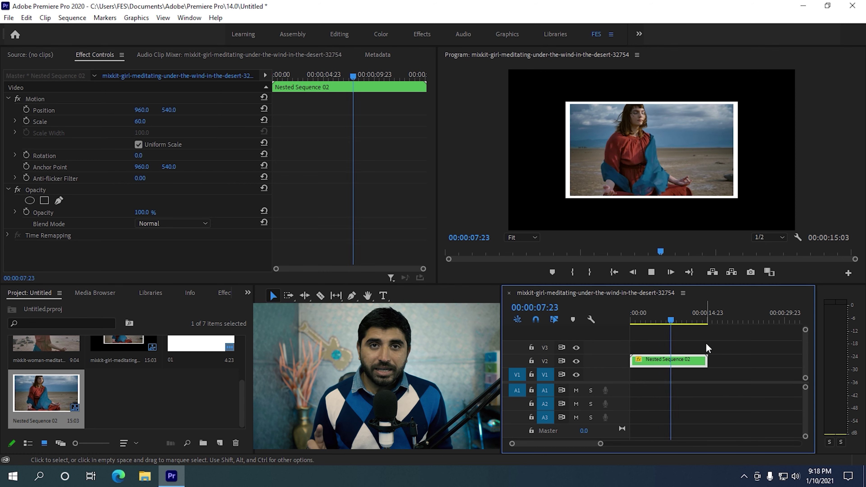
Step: Add the girl-with-her-arms-in-the-air clip on V2 just after the nested sequence and show a frame from its middle
left_click(183, 395)
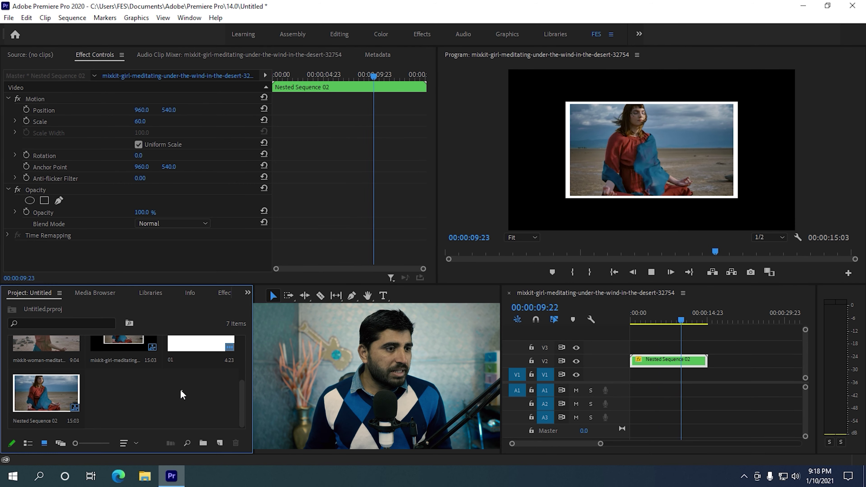
left_click_drag(239, 404, 244, 349)
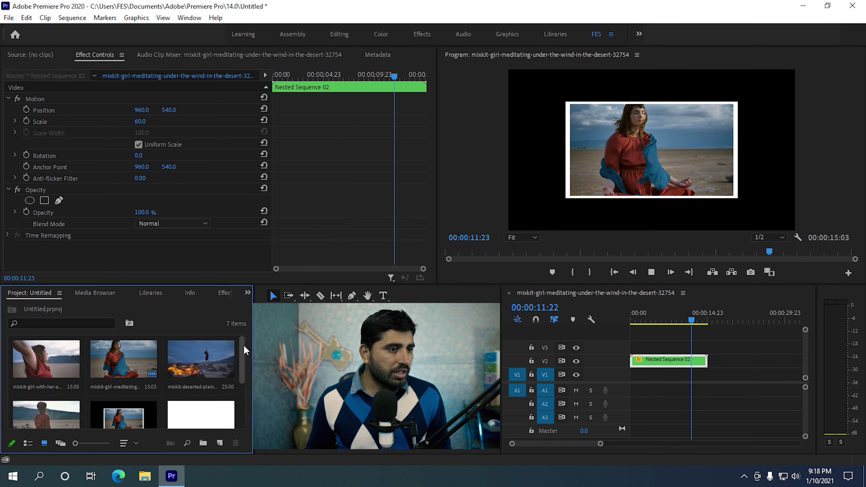
left_click_drag(46, 358, 712, 360)
left_click_drag(716, 330, 747, 326)
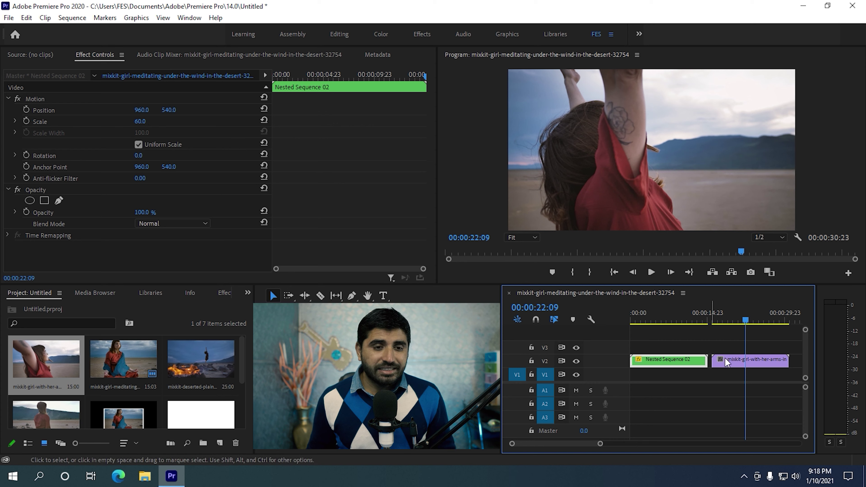
left_click_drag(758, 363, 759, 363)
Step: Find the Grid video effect by searching for "grid" and apply it to the girl-with-her-arms-in-the-air clip
left_click(225, 296)
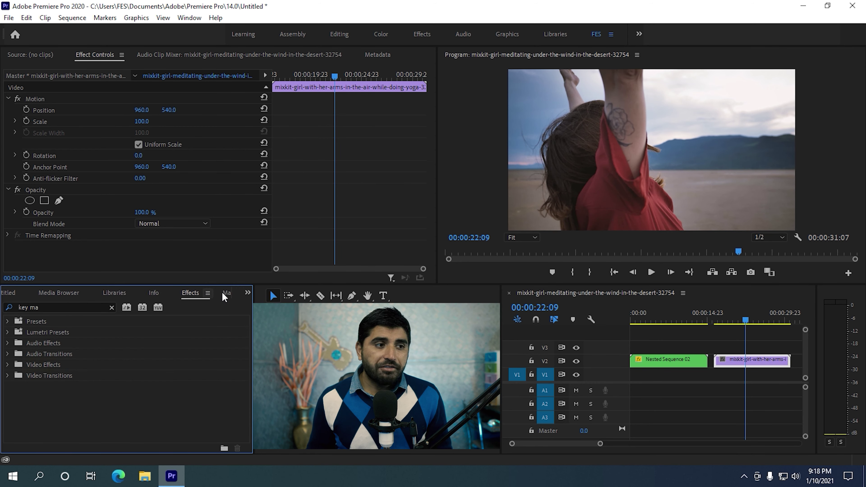
left_click(76, 309)
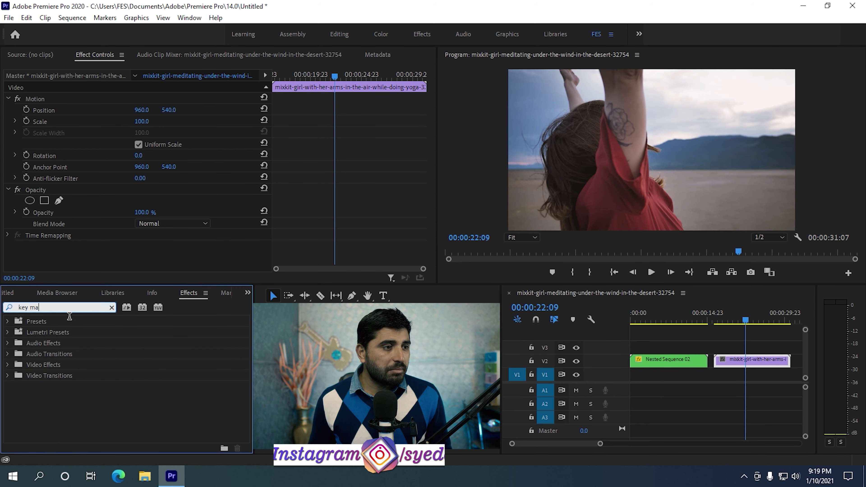
key("BackSpace")
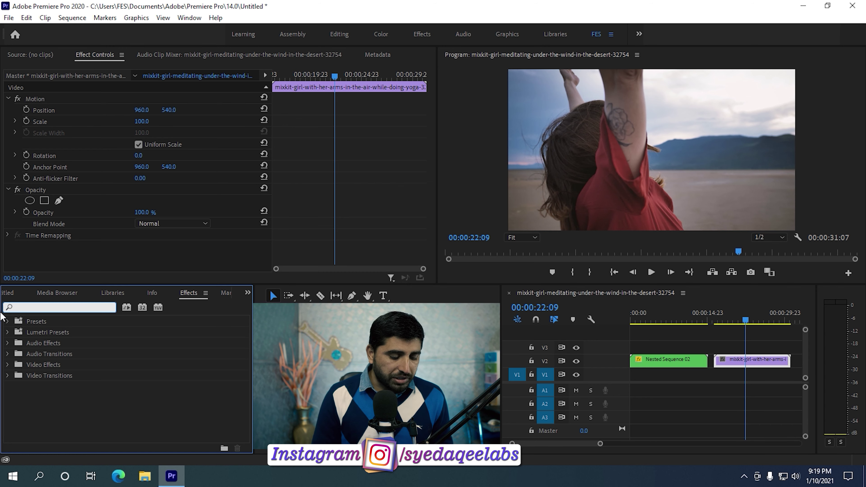
type("grid")
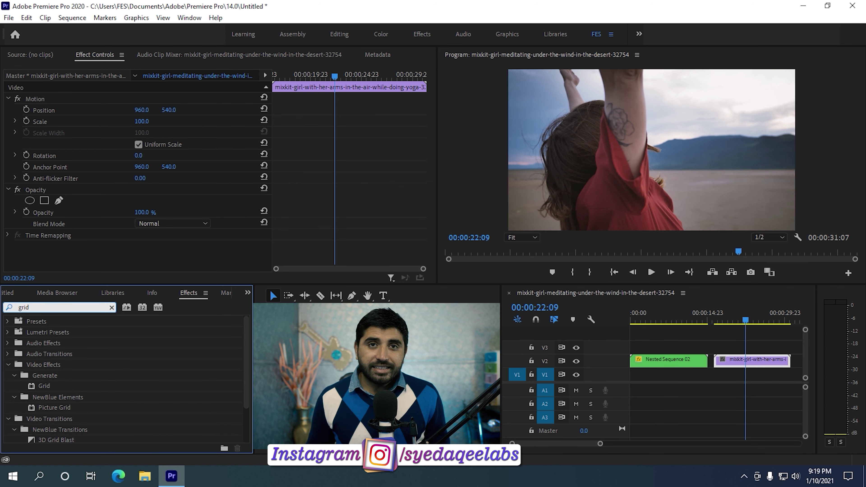
left_click(41, 386)
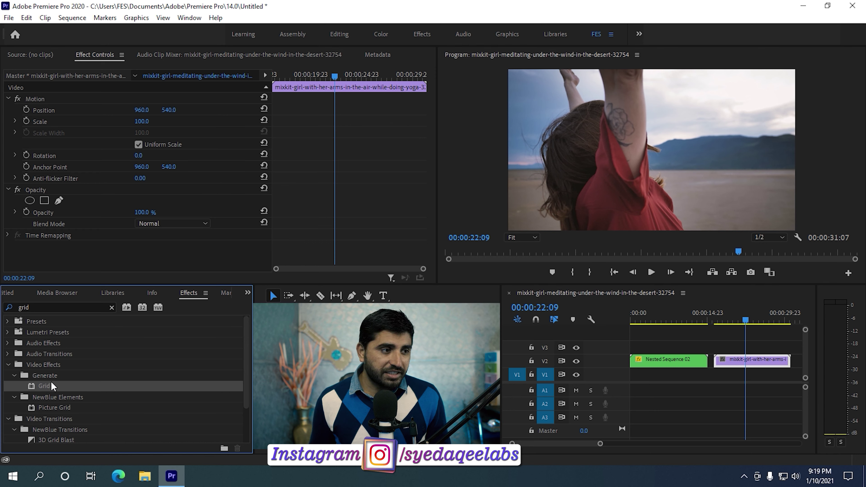
left_click_drag(39, 388, 763, 366)
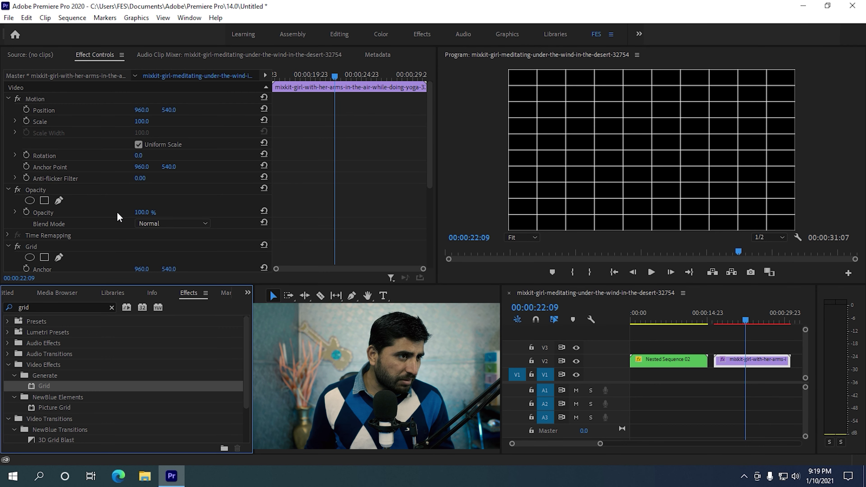
Step: Collapse the Motion and Opacity settings and set the Grid effect's Corner to 0, 0
left_click(7, 98)
left_click(8, 110)
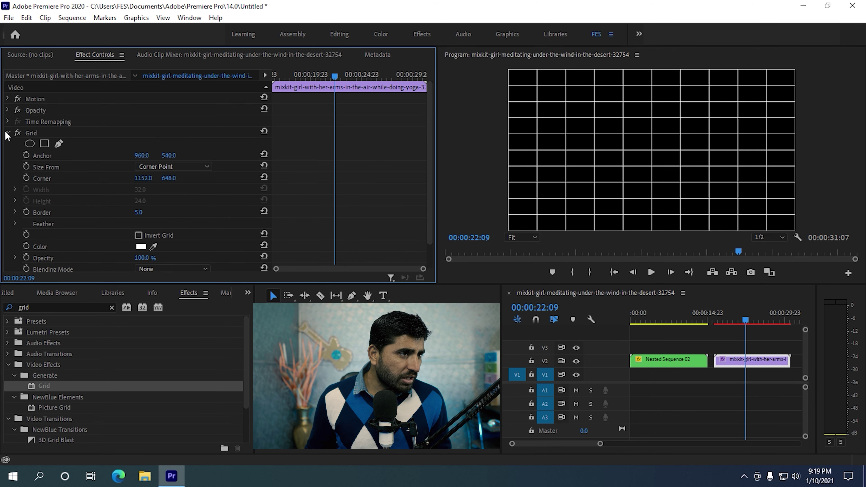
left_click(38, 133)
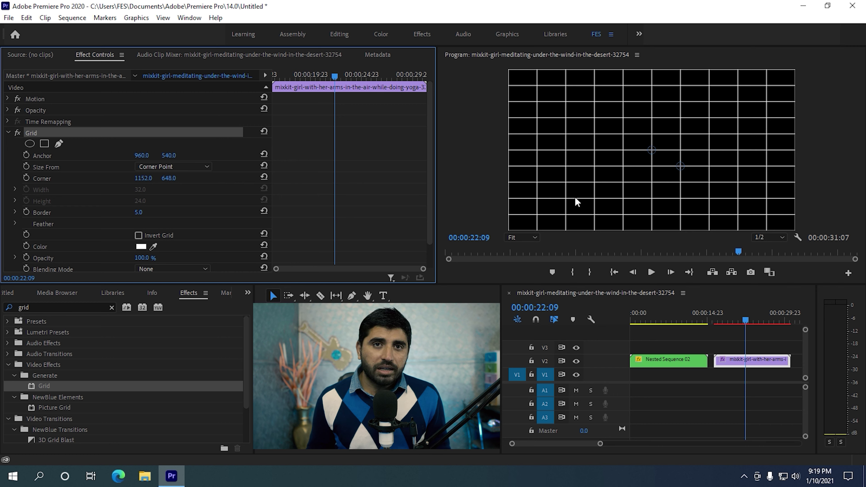
left_click(147, 179)
type("0")
key("Tab")
type("0")
key("Return")
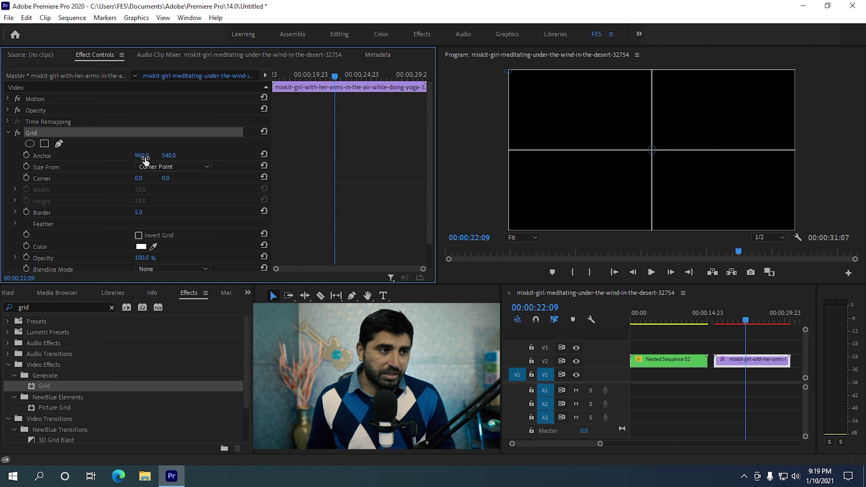
Step: Set the Grid effect's Anchor to 1920, 1080 so its lines follow the picture's edges
left_click(141, 155)
type("192")
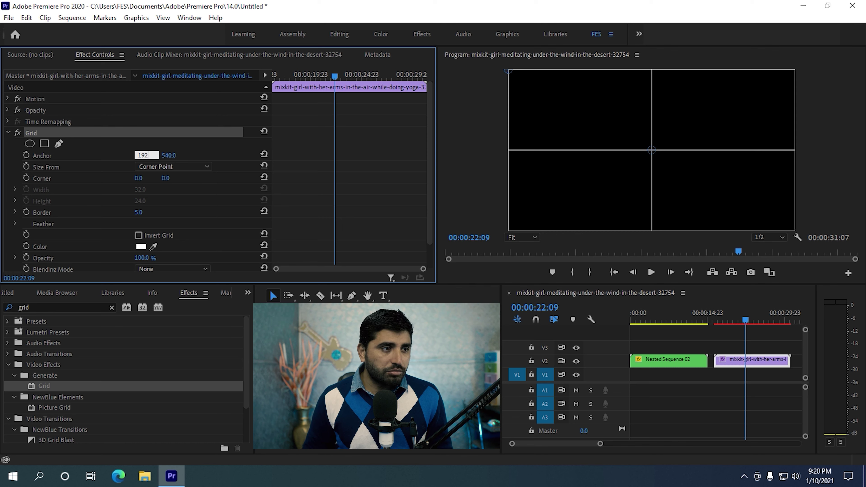
type("0")
key("Tab")
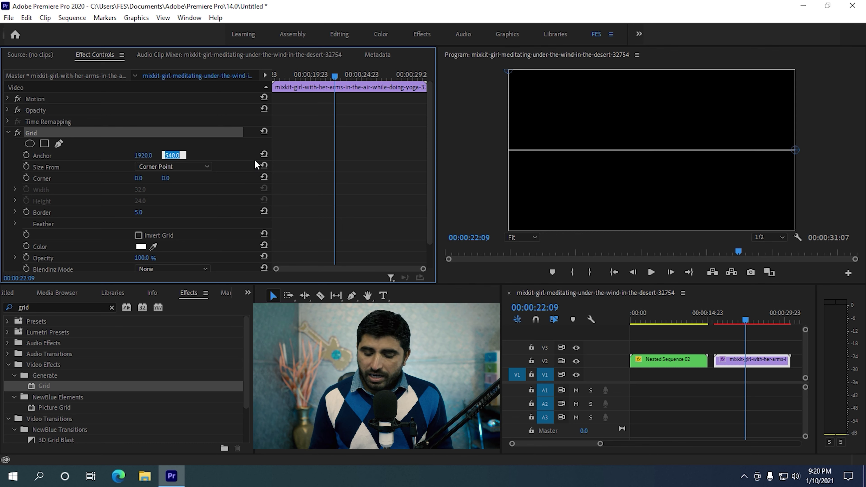
type("1080")
key("Return")
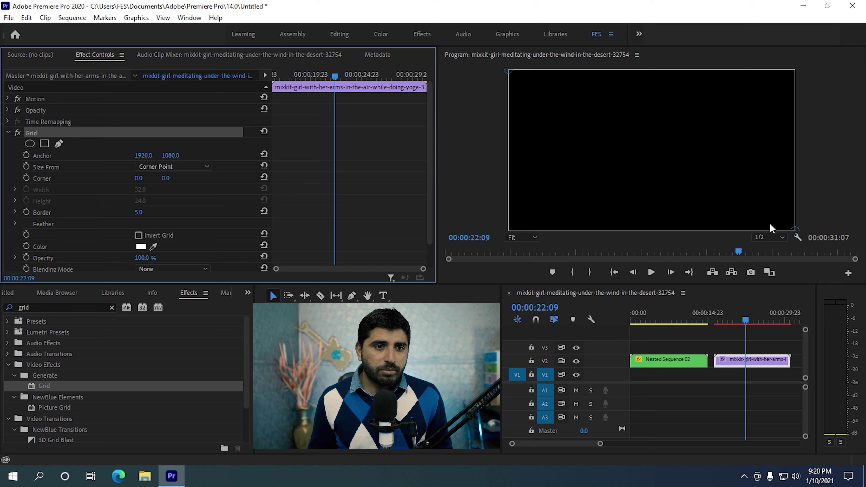
Step: Set the Grid effect's Border to 15 and Blending Mode to Add, and scrub the clip to check the picture
scroll(202, 239, "down", 2)
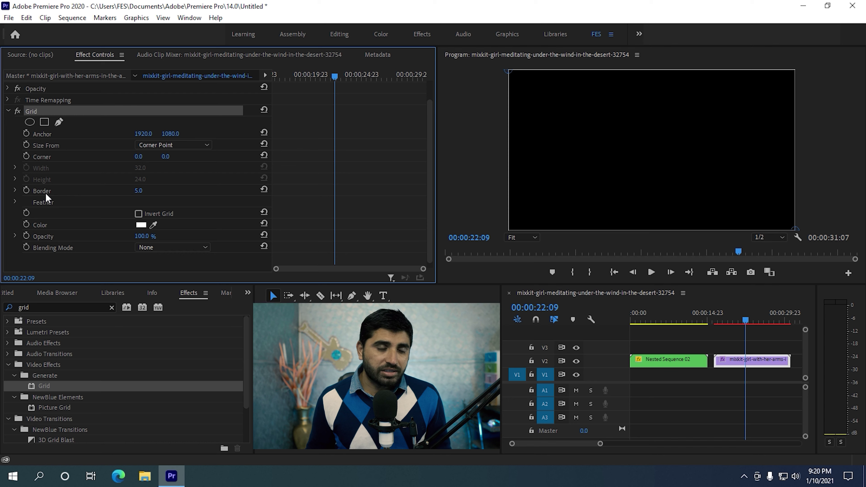
left_click(140, 190)
type("15")
key("Return")
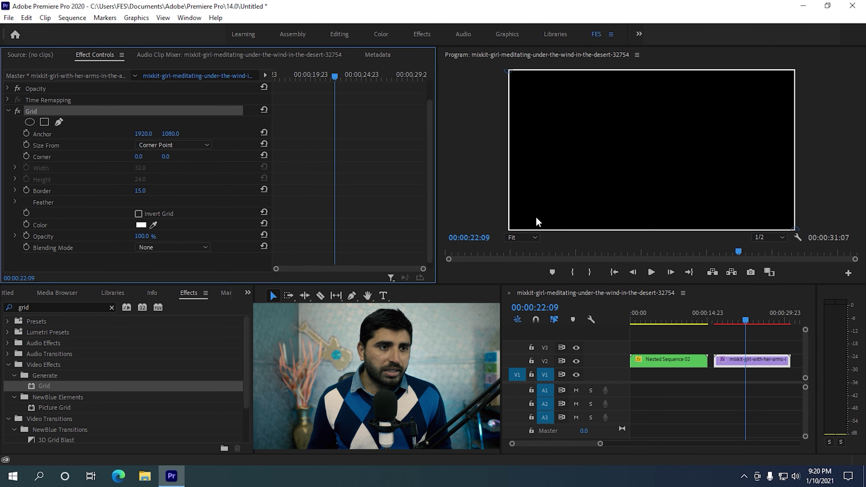
left_click(190, 248)
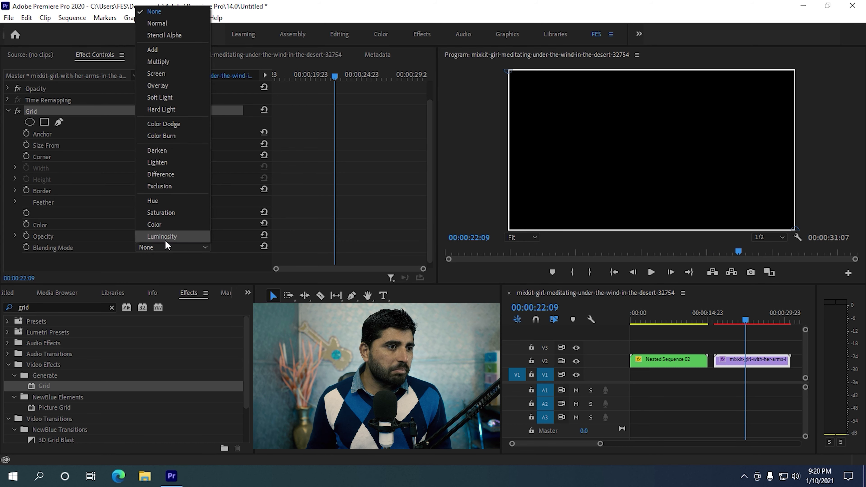
left_click(176, 49)
left_click_drag(729, 322, 748, 319)
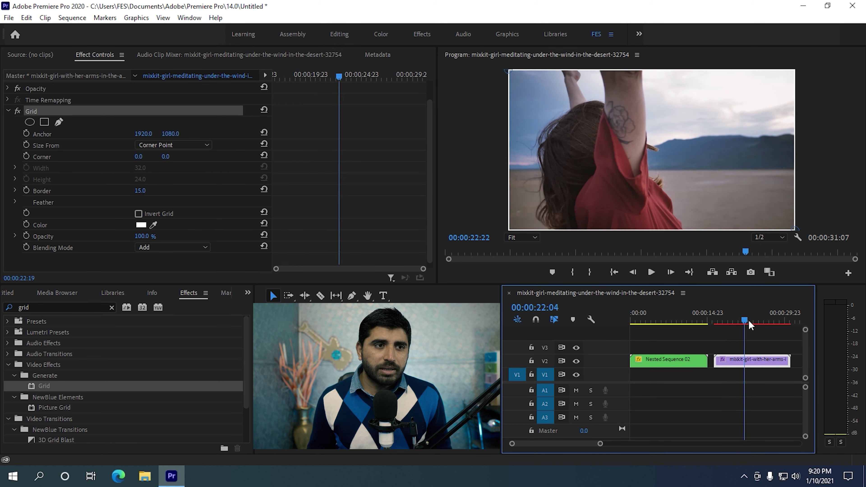
Step: Expand the clip's Motion settings and set its Scale to 60
scroll(175, 157, "up", 2)
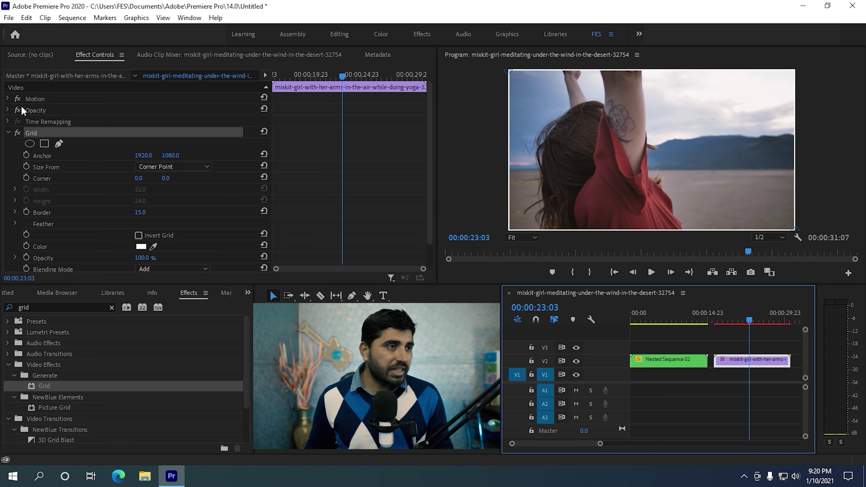
left_click(8, 99)
left_click(152, 122)
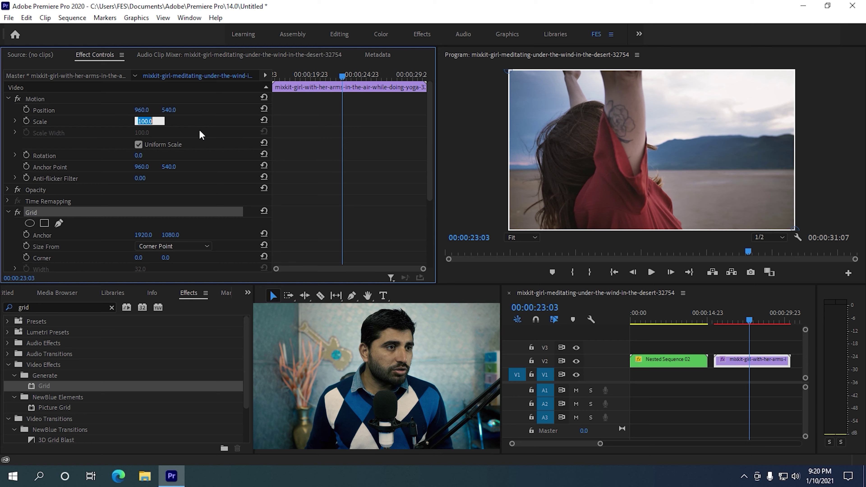
type("60")
key("Return")
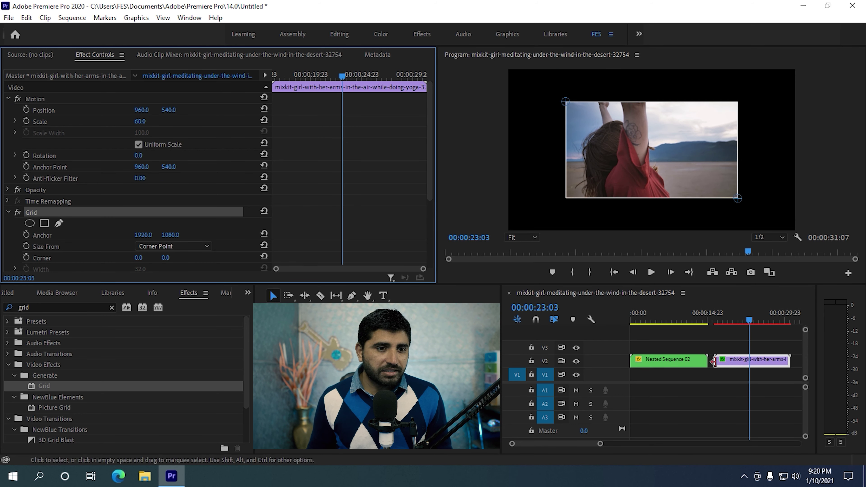
Step: Set the Grid effect's Border to 30, scrub through the timeline to check the result, and reselect the clip
scroll(203, 222, "down", 3)
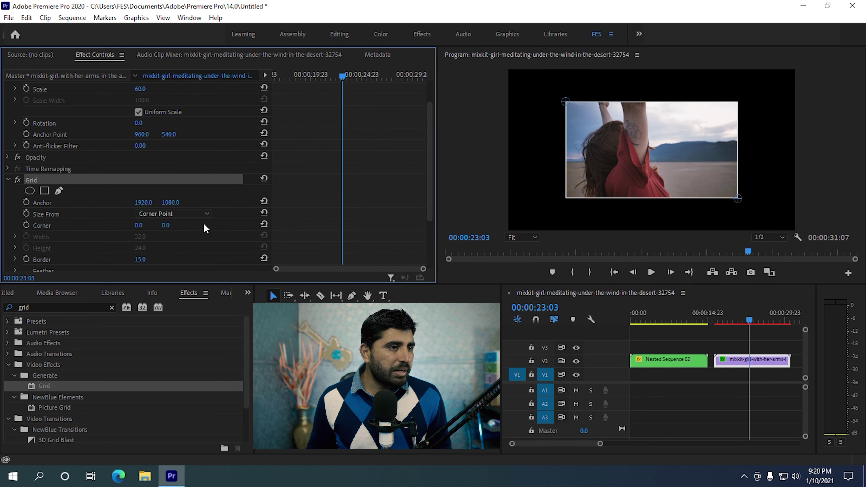
left_click(143, 216)
type("30")
key("Return")
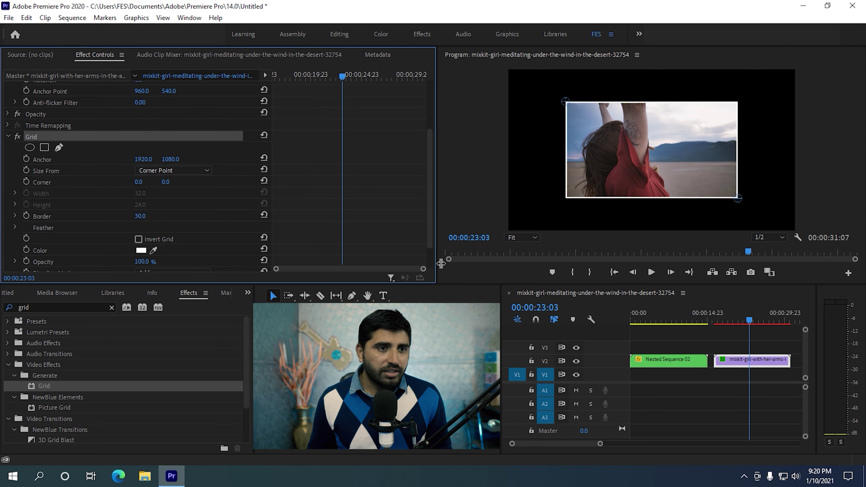
left_click(755, 411)
left_click(683, 317)
left_click_drag(676, 317, 751, 321)
left_click(756, 365)
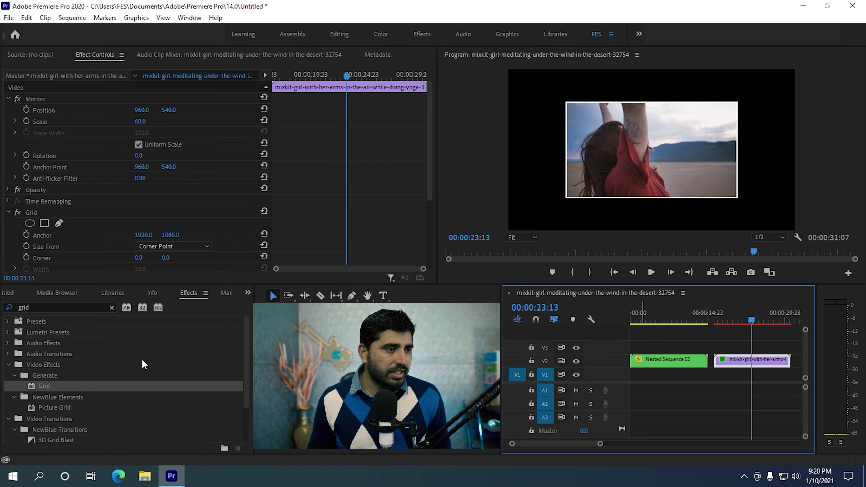
Step: Change the Grid effect's border color to dark red
scroll(170, 186, "down", 5)
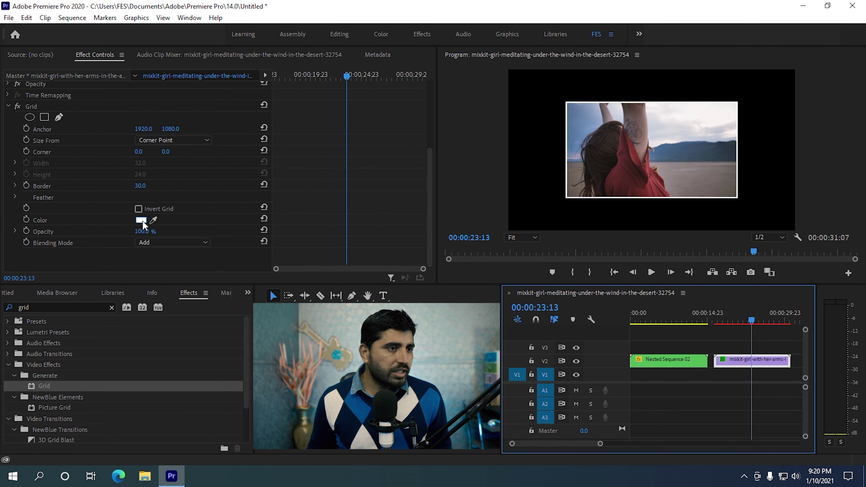
left_click(140, 220)
left_click(529, 84)
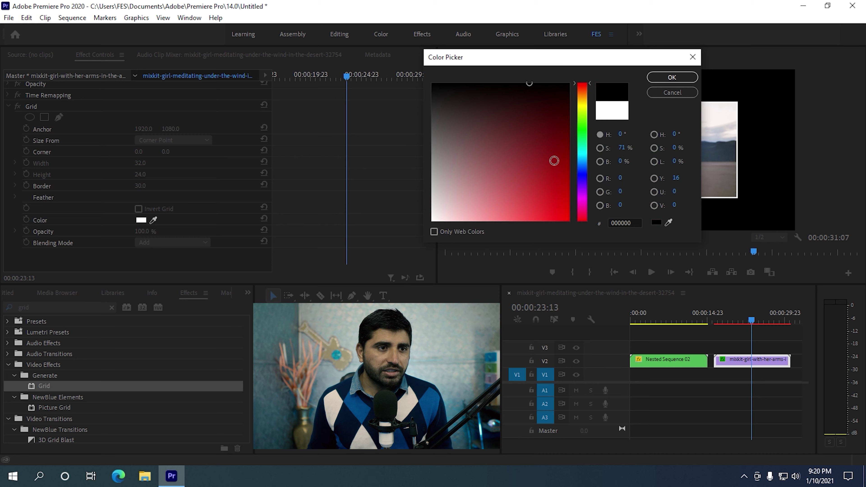
left_click(556, 160)
left_click(671, 77)
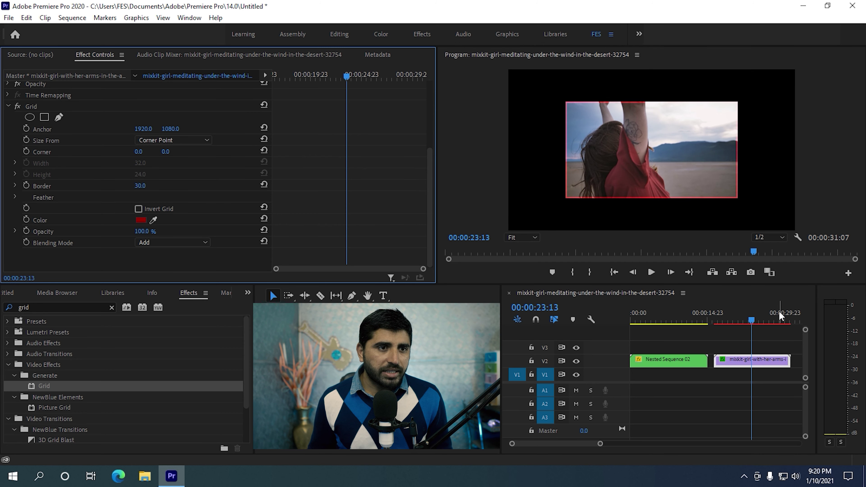
Step: Set the Grid effect's Border to 50
left_click(140, 186)
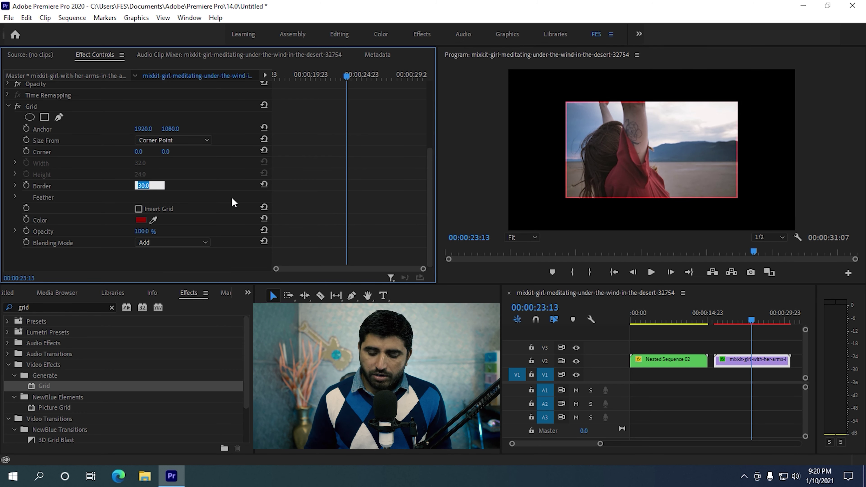
type("50")
key("Return")
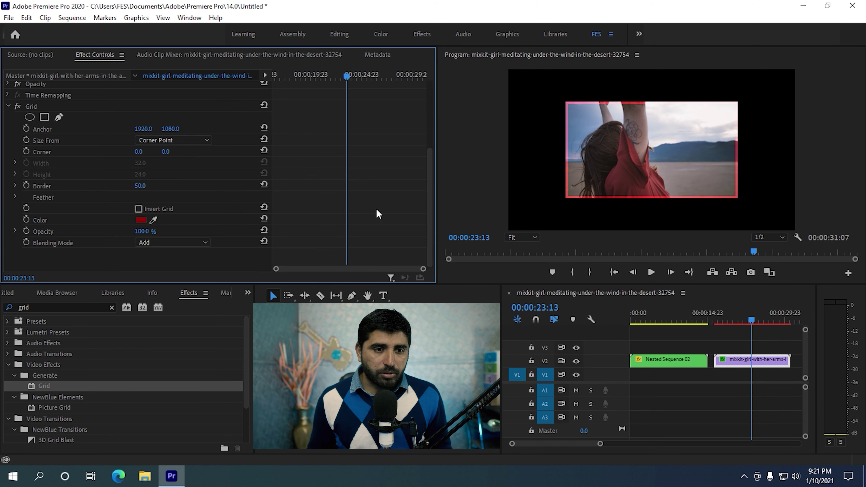
Step: Deselect the clip and place the playhead at 00:00:36:23, in the empty area after the two clips
left_click(781, 345)
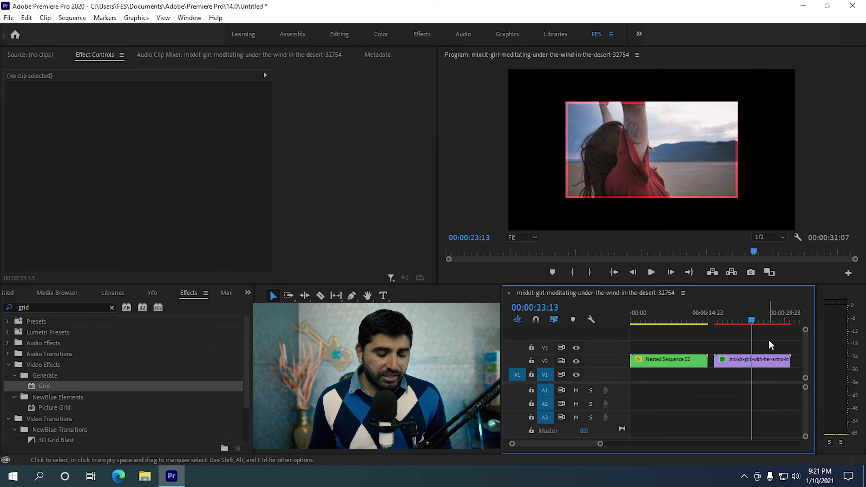
key("minus")
left_click_drag(705, 321, 726, 322)
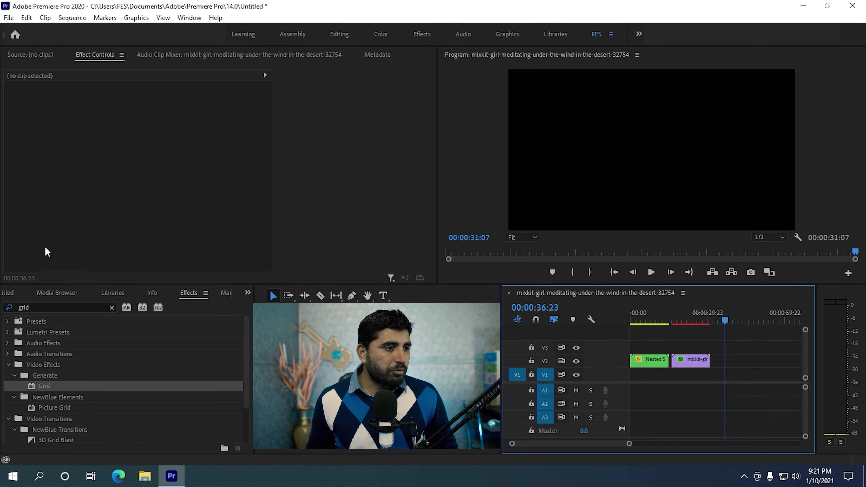
Step: Create a new bin named "frame" in the project and open it
left_click(9, 293)
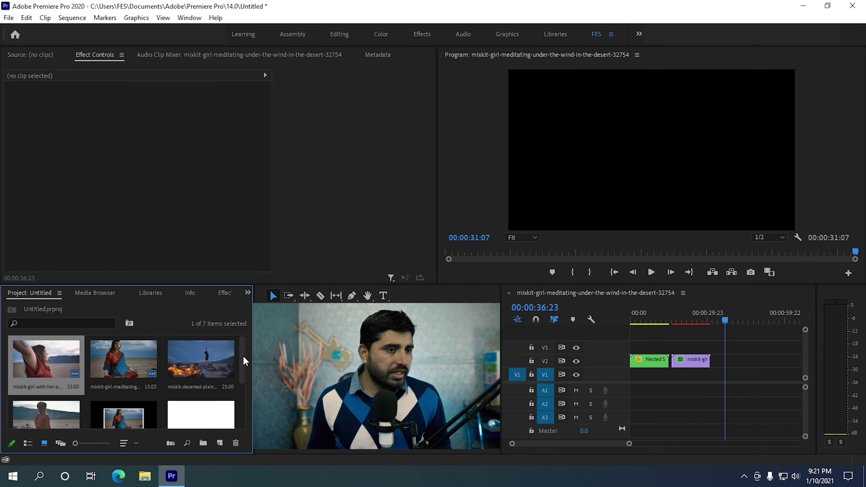
left_click_drag(245, 358, 247, 430)
right_click(183, 401)
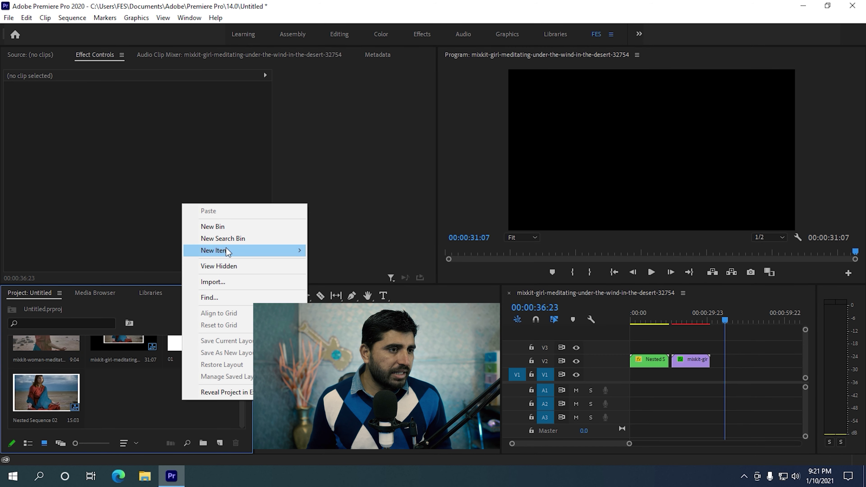
left_click(214, 226)
type("f")
type("ound")
key("Return")
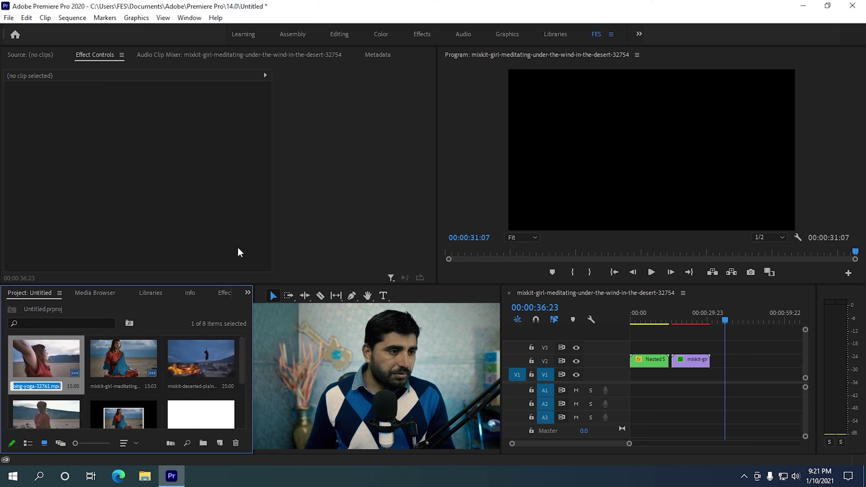
scroll(136, 405, "down", 2)
double_click(122, 393)
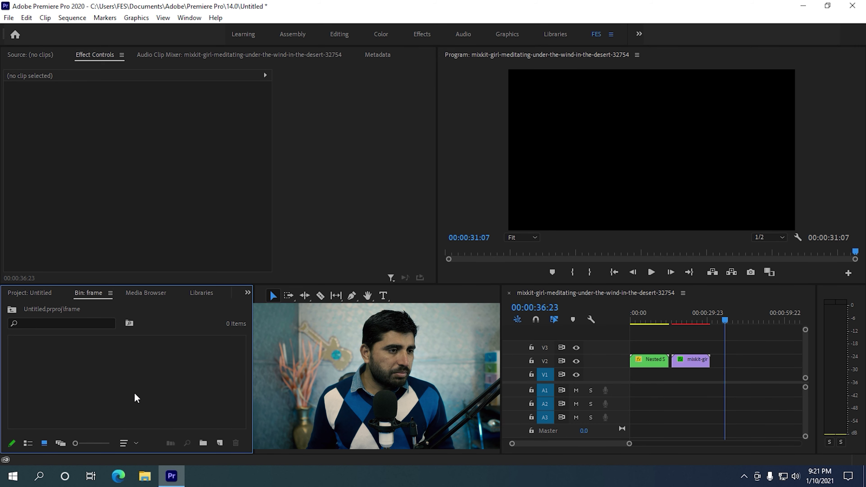
Step: Import all eight frame images from the Matte folder on the Desktop into the frame bin
double_click(162, 369)
left_click(46, 84)
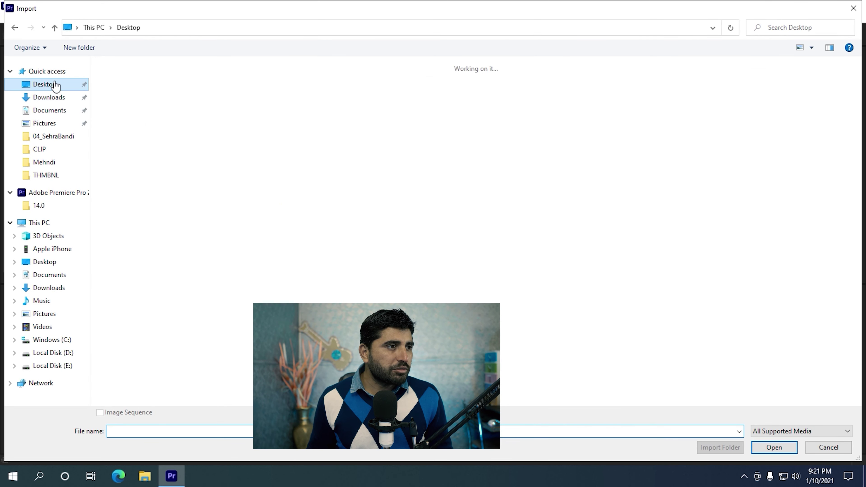
double_click(130, 80)
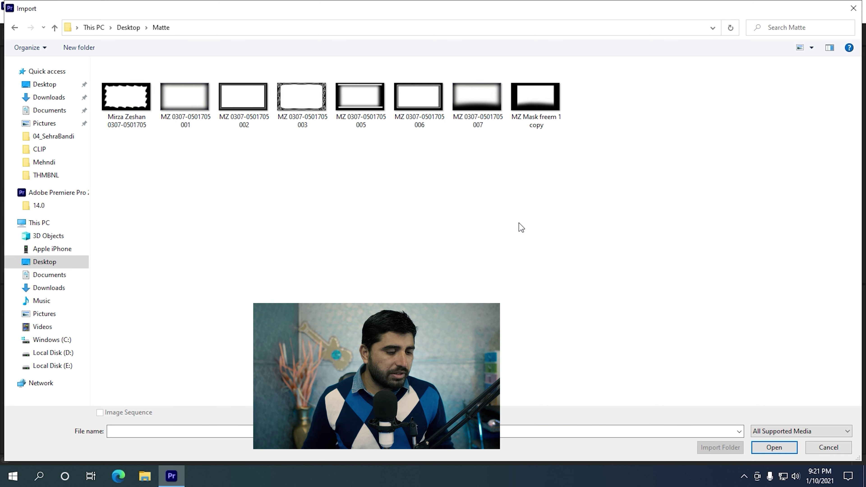
key("ctrl+a")
key("Return")
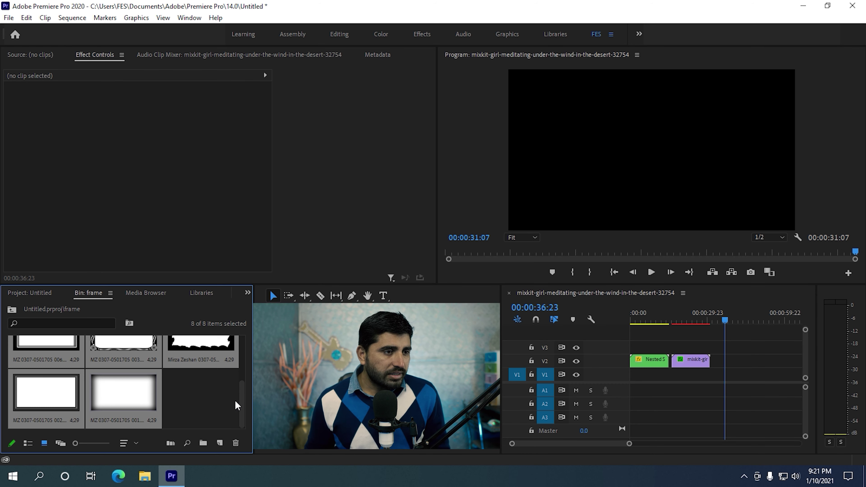
Step: Preview several of the imported frame images in the Source monitor to compare their border designs
left_click(221, 385)
double_click(200, 358)
double_click(121, 339)
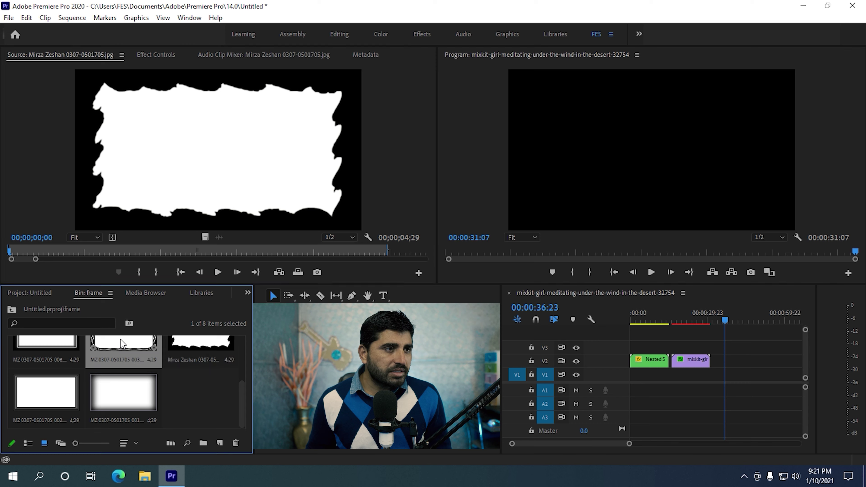
double_click(56, 343)
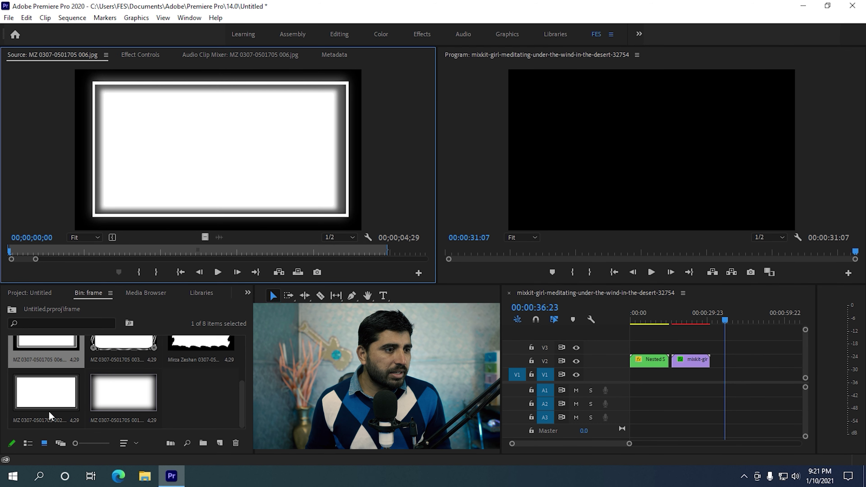
left_click(47, 397)
double_click(120, 394)
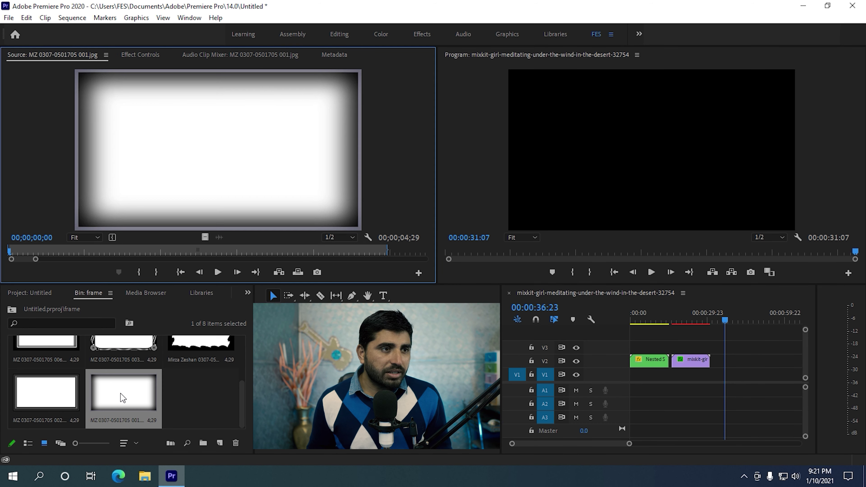
left_click_drag(242, 414, 248, 364)
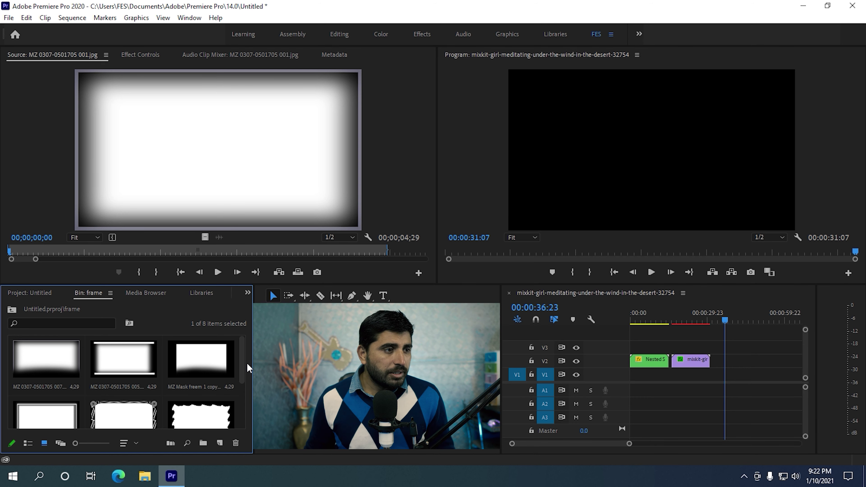
Step: Place the ornate frame image ending in 003 on V2 at the playhead, extend it, and add the girl-meditating clip beneath on V1
left_click_drag(130, 417, 728, 362)
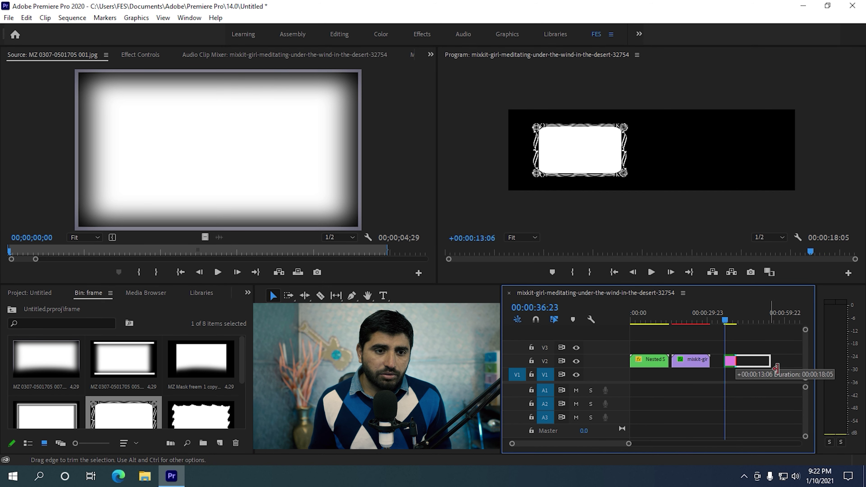
left_click(42, 292)
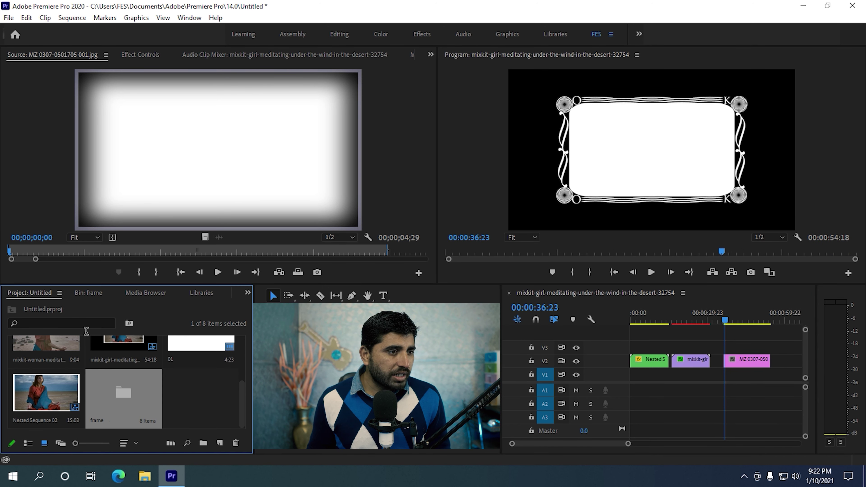
left_click_drag(247, 402, 250, 361)
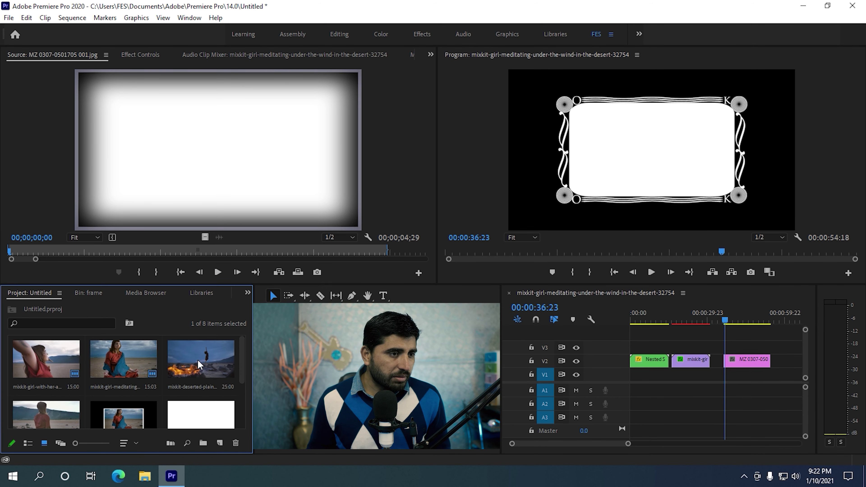
left_click_drag(116, 361, 755, 367)
Step: Fit the frame image to the length of the girl-meditating clip and show the picture at 00:00:41:16
key("equal")
key("equal")
key("equal")
key("minus")
key("minus")
key("minus")
key("equal")
key("equal")
key("equal")
left_click_drag(735, 322, 712, 334)
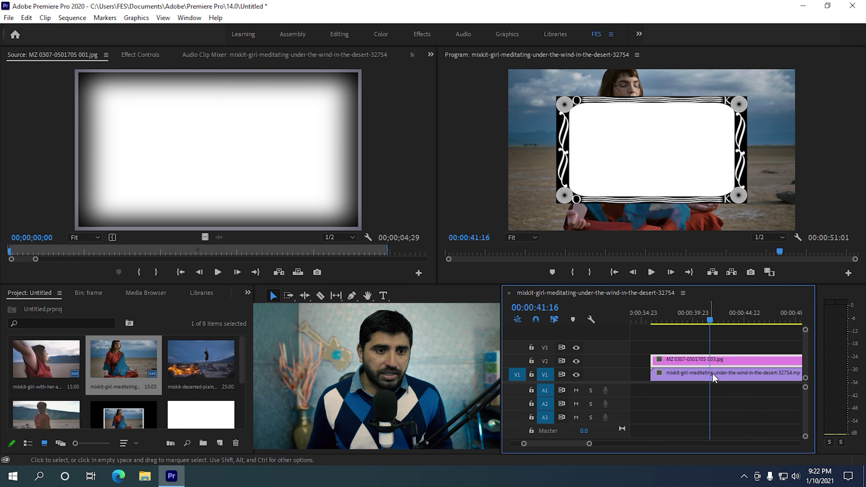
Step: Enlarge the ornate frame image on V2 to a scale of 125
left_click(143, 54)
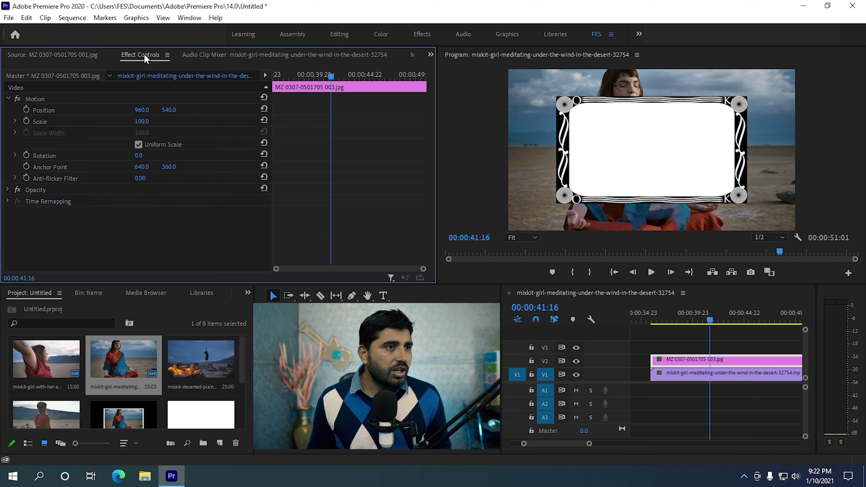
left_click(145, 123)
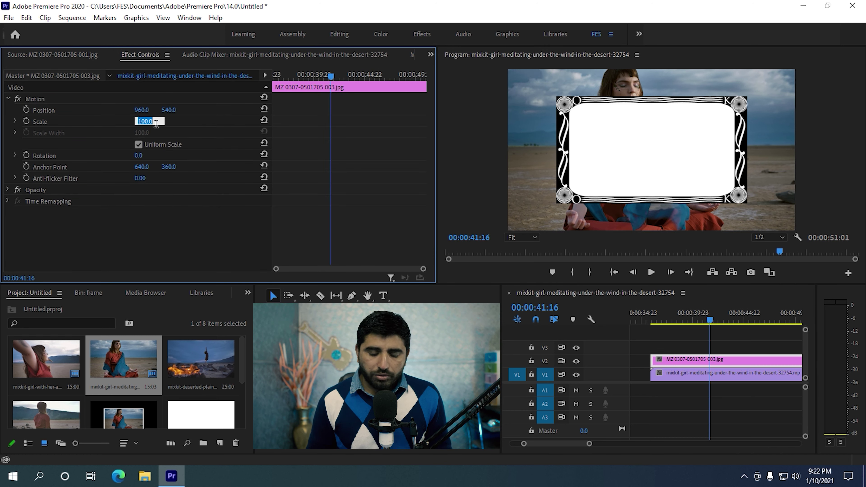
type("115")
key("Return")
left_click(144, 122)
key("Return")
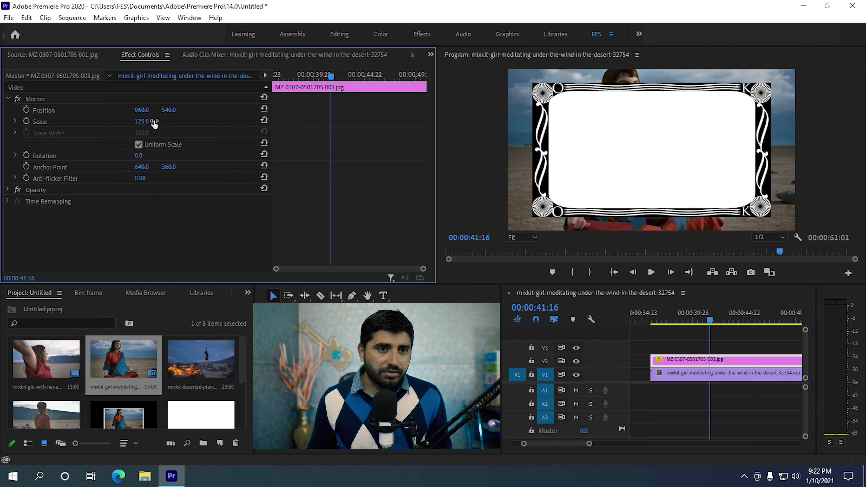
Step: Reduce the girl-meditating clip on V1 to a scale of 84 so it matches the frame's outer edges
left_click(730, 373)
mouse_move(142, 121)
left_mouse_down()
mouse_move(132, 122)
mouse_move(154, 123)
left_mouse_up()
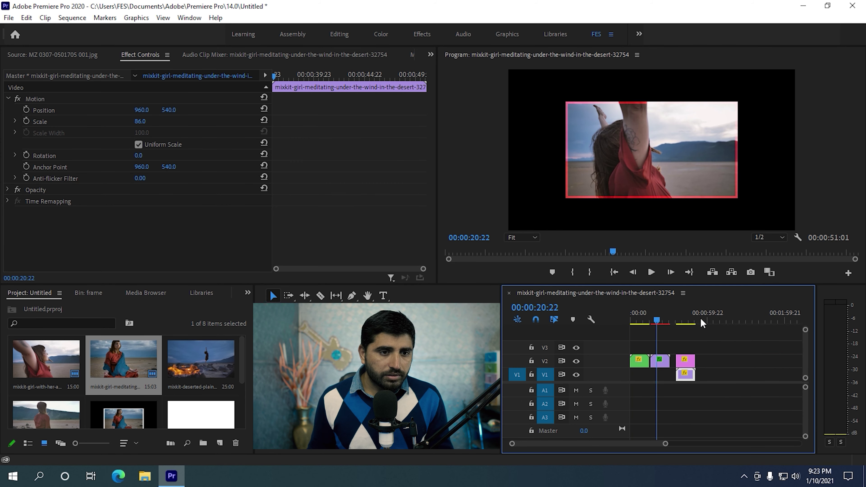
left_click(683, 321)
key("equal")
key("equal")
key("equal")
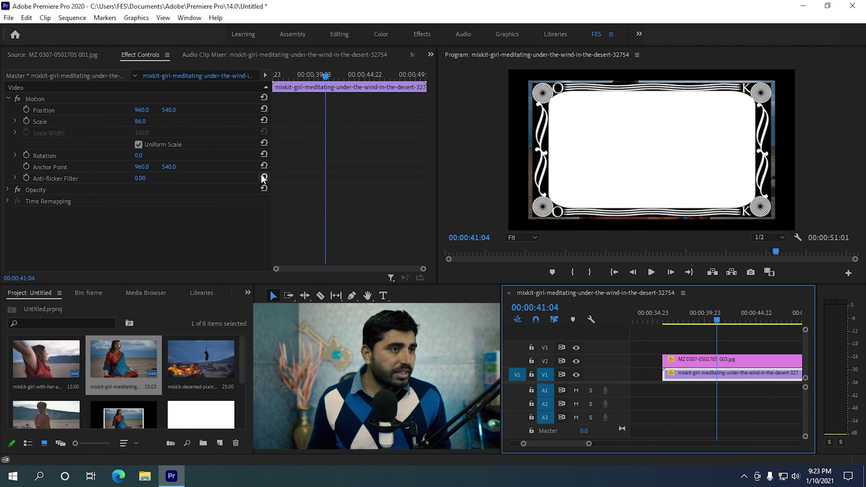
left_click(149, 121)
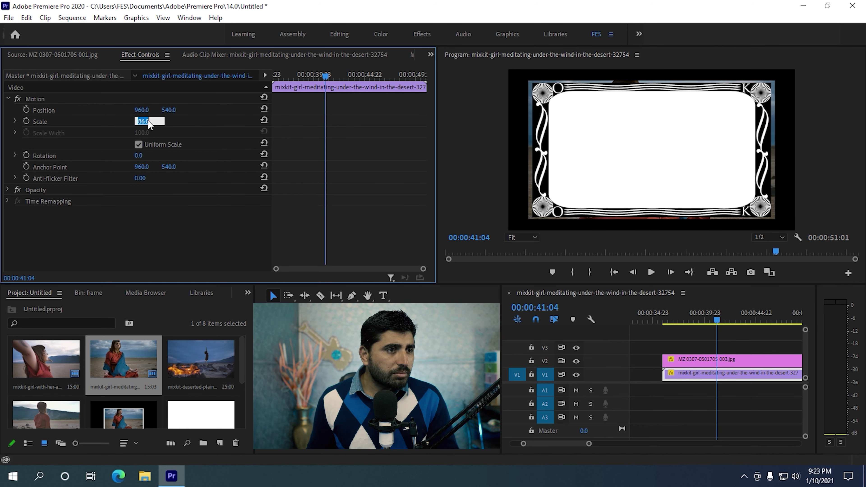
type("83")
key("Return")
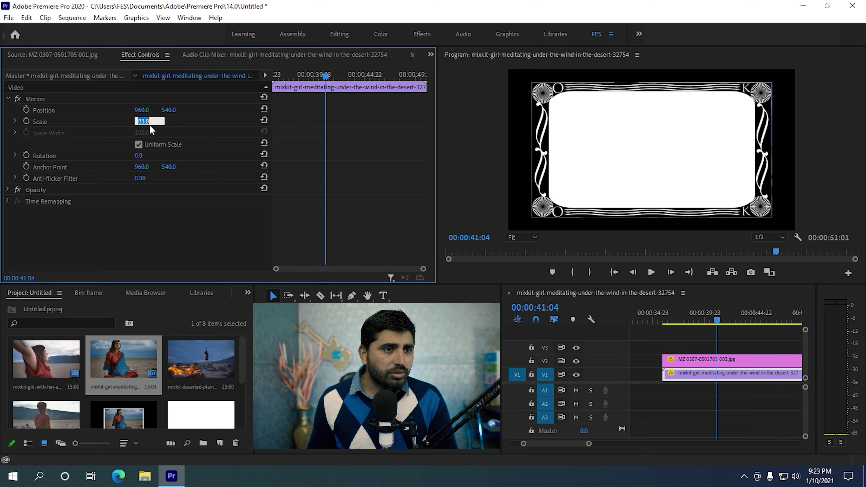
left_click(703, 413)
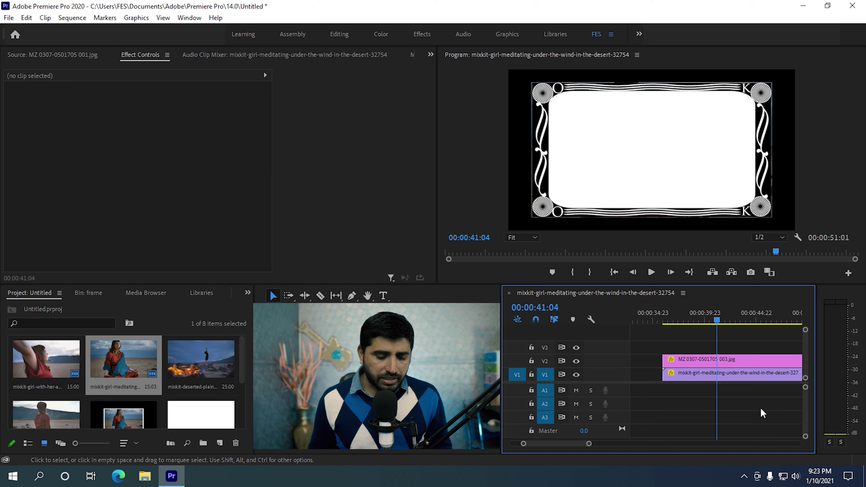
Step: Show the framed clip at 00:00:42:15 and search the effects for "matte"
key("minus")
key("minus")
mouse_move(718, 321)
left_mouse_down()
mouse_move(730, 320)
mouse_move(721, 319)
left_mouse_up()
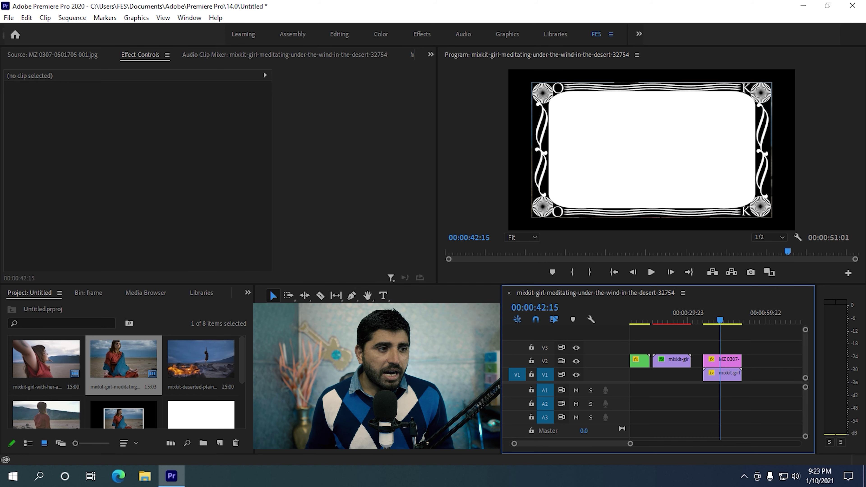
left_click(249, 294)
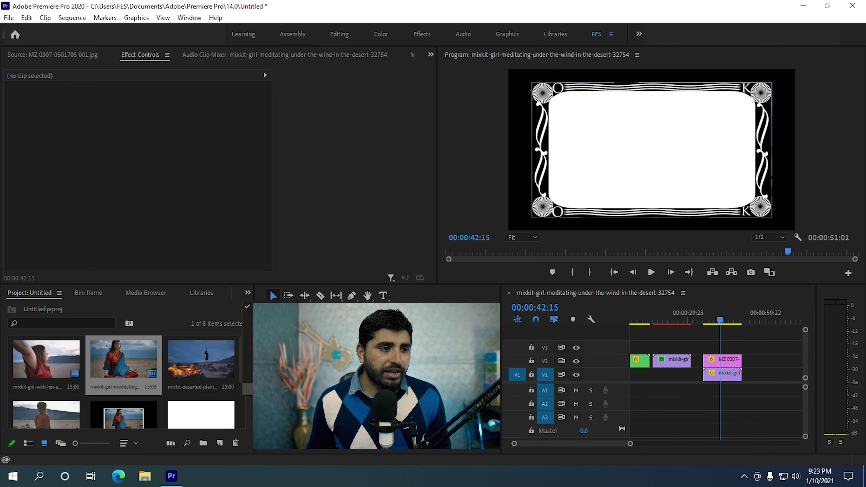
left_click(270, 366)
left_click(19, 308)
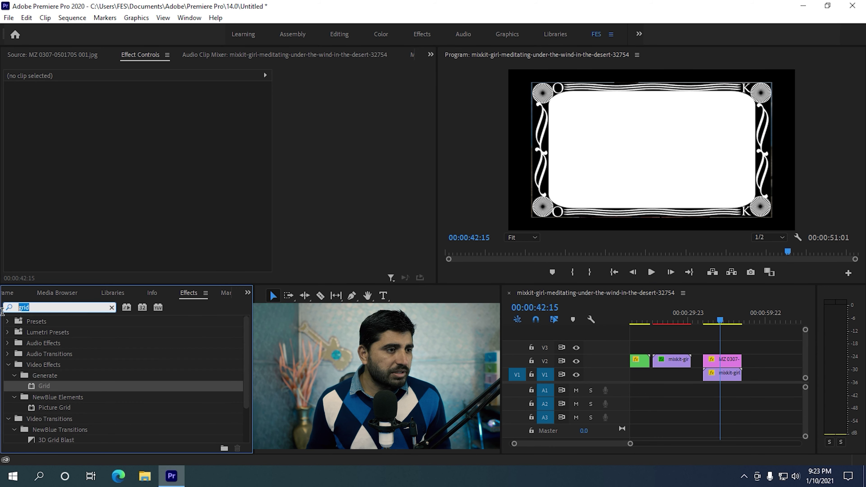
key("BackSpace")
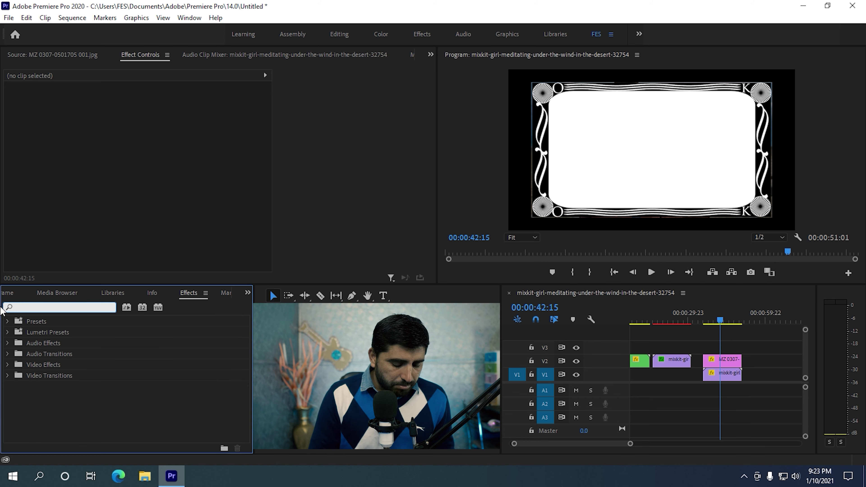
type("matt")
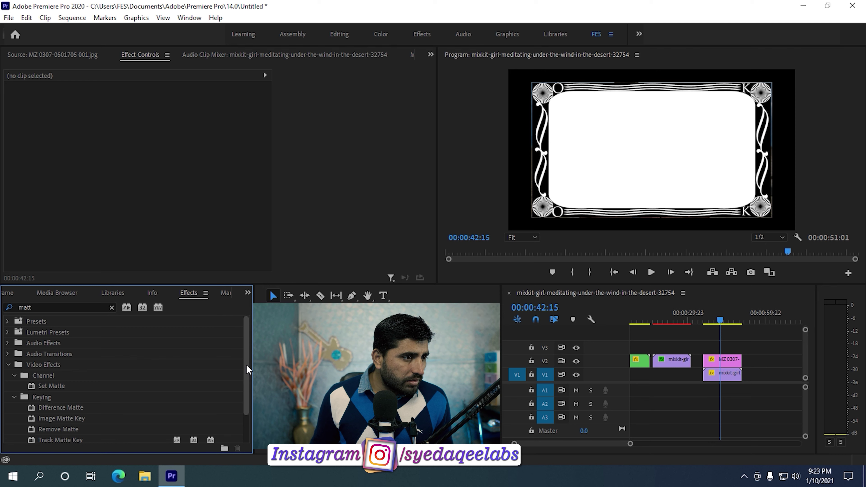
left_click(54, 308)
type("e")
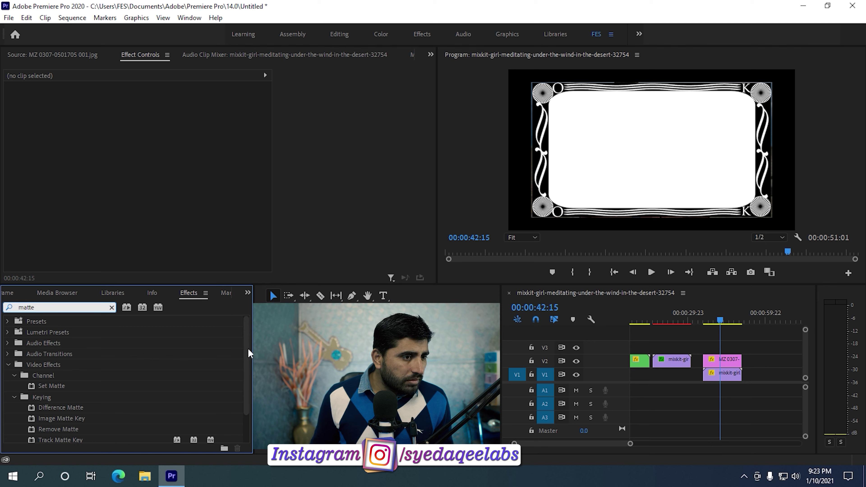
Step: Apply the Track Matte Key effect to the girl-meditating clip on V1
left_click_drag(249, 353, 247, 379)
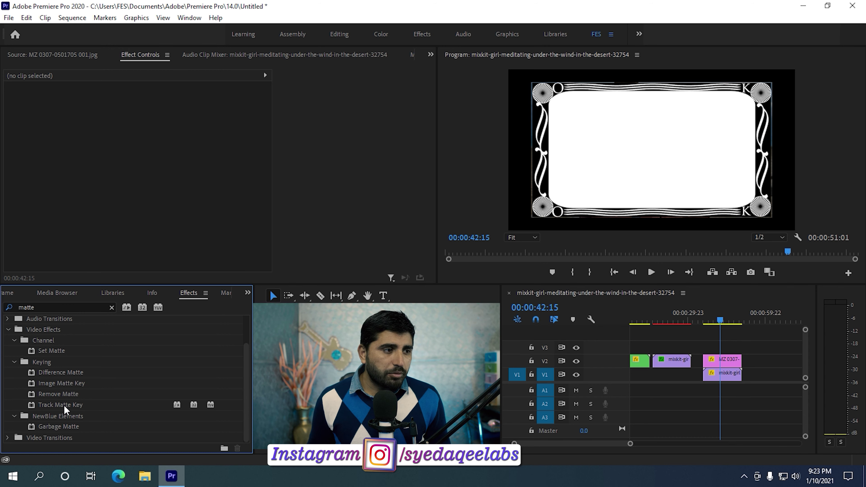
left_click_drag(56, 406, 76, 410)
left_click_drag(541, 418, 728, 384)
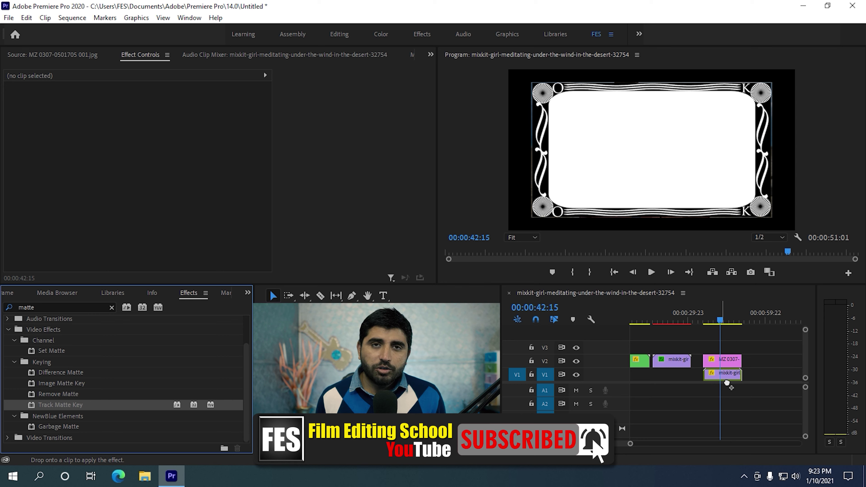
left_click_drag(727, 382, 719, 374)
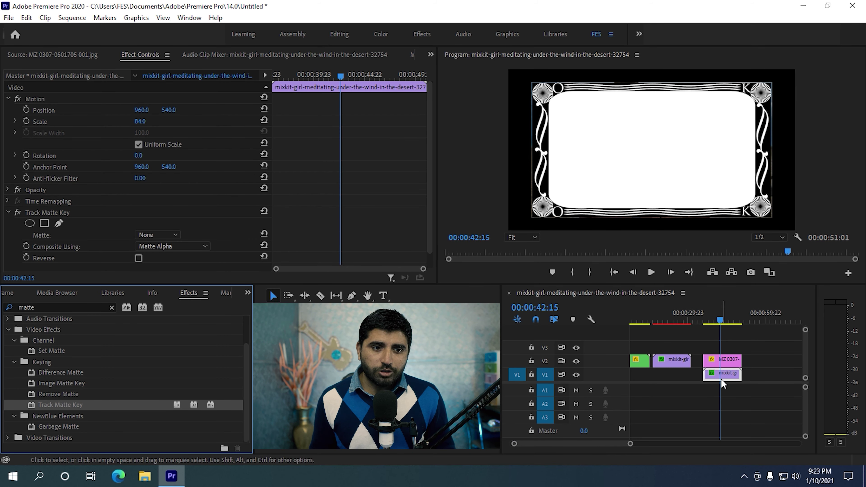
left_click(49, 215)
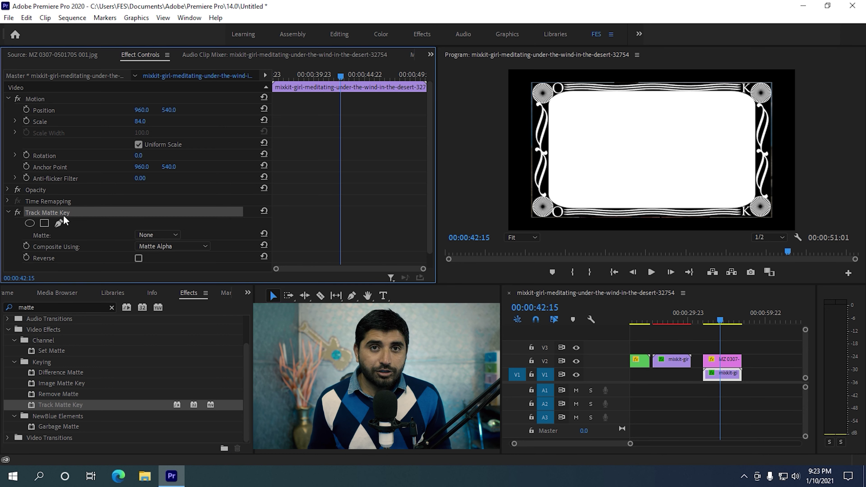
Step: Set the Track Matte Key's matte to Video 2 and its compositing mode to Matte Luma, checking the picture at 00:00:46:00
left_click(9, 98)
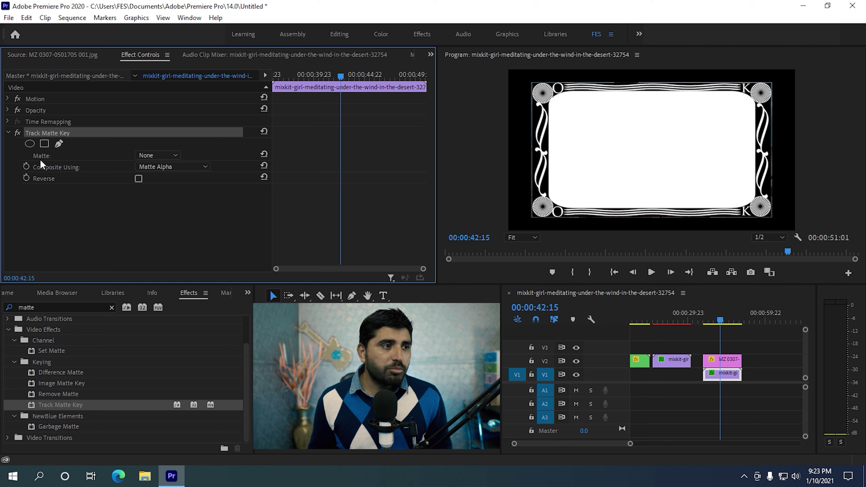
left_click(171, 157)
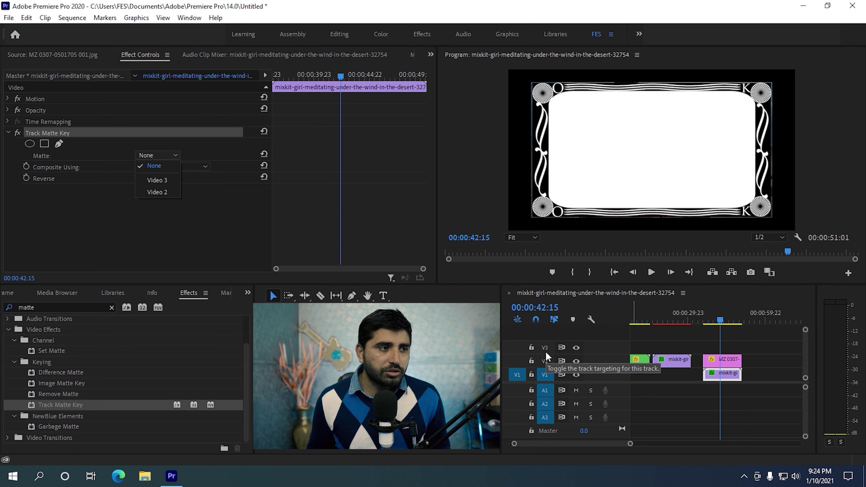
left_click(170, 191)
mouse_move(723, 318)
left_mouse_down()
mouse_move(704, 319)
mouse_move(740, 322)
mouse_move(729, 318)
left_mouse_up()
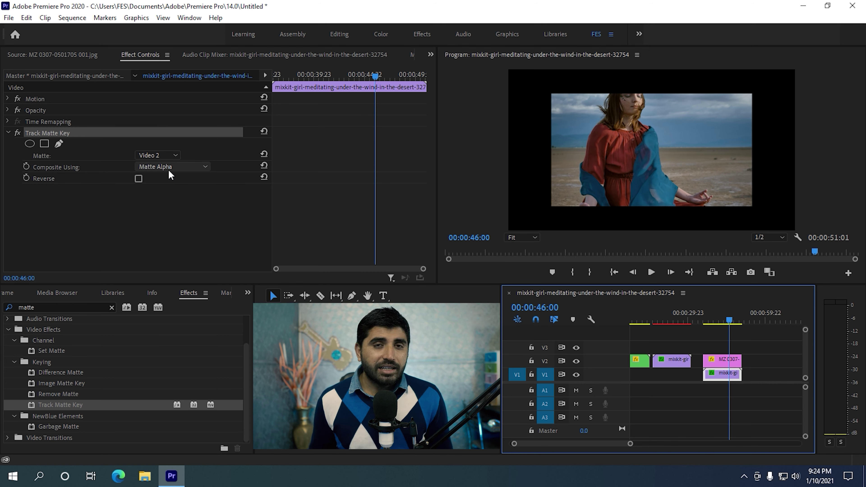
left_click(181, 167)
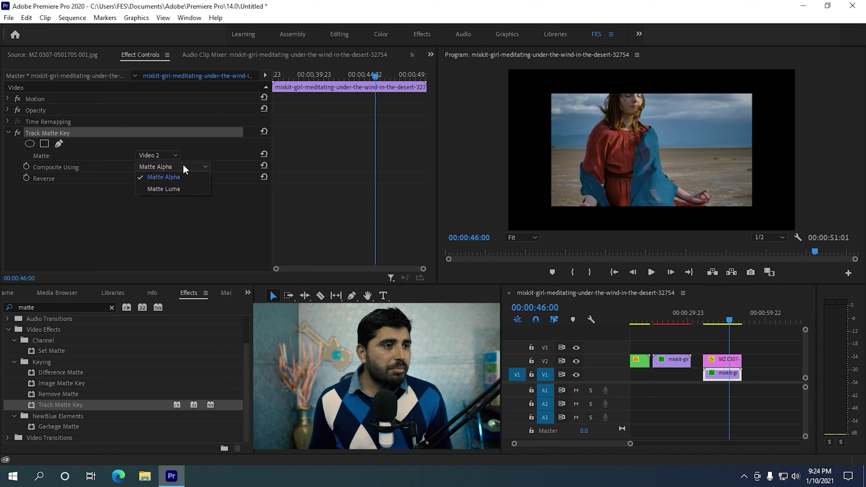
left_click(184, 190)
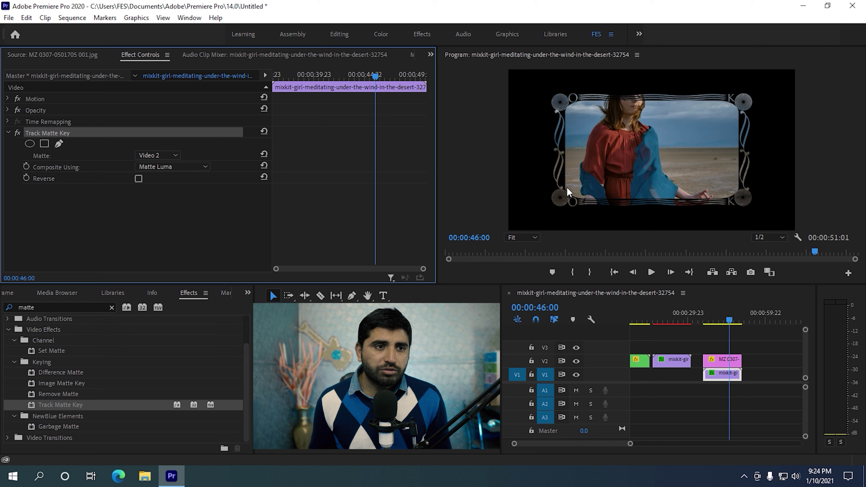
Step: Play the matted girl-meditating clip from its start to review the ornate frame border
left_click_drag(717, 317, 704, 318)
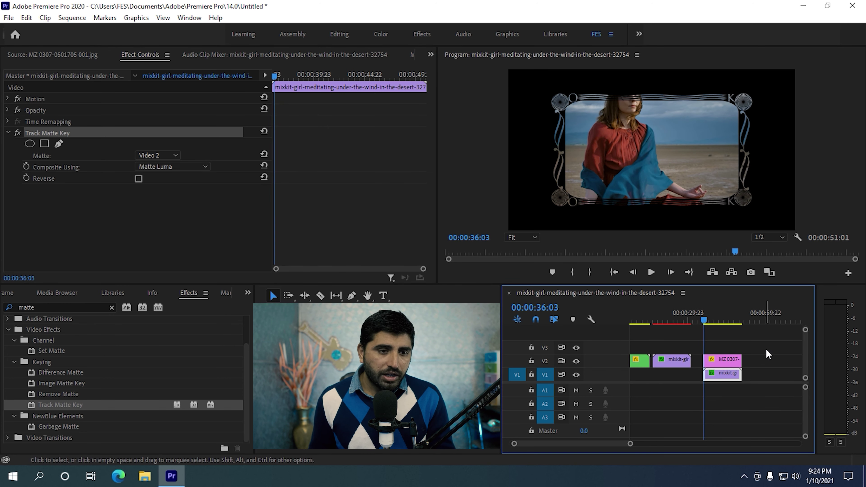
key("equal")
key("equal")
key("equal")
left_click(760, 339)
key("space")
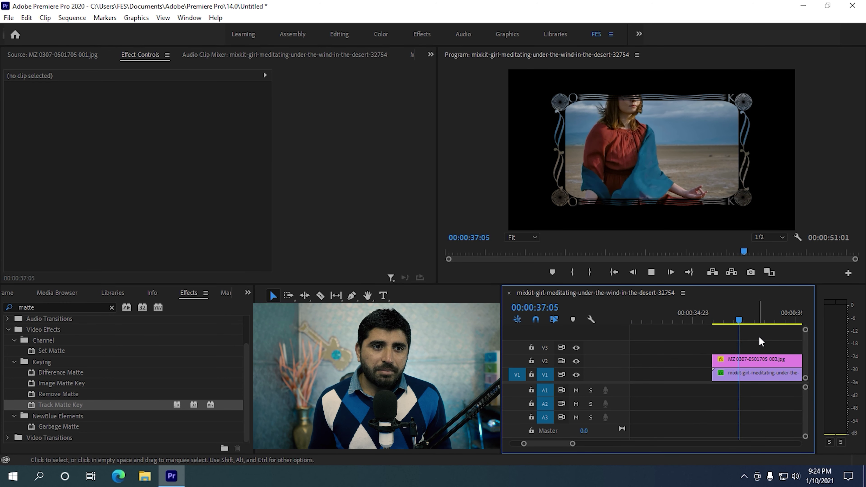
key("minus")
key("minus")
key("minus")
key("minus")
key("minus")
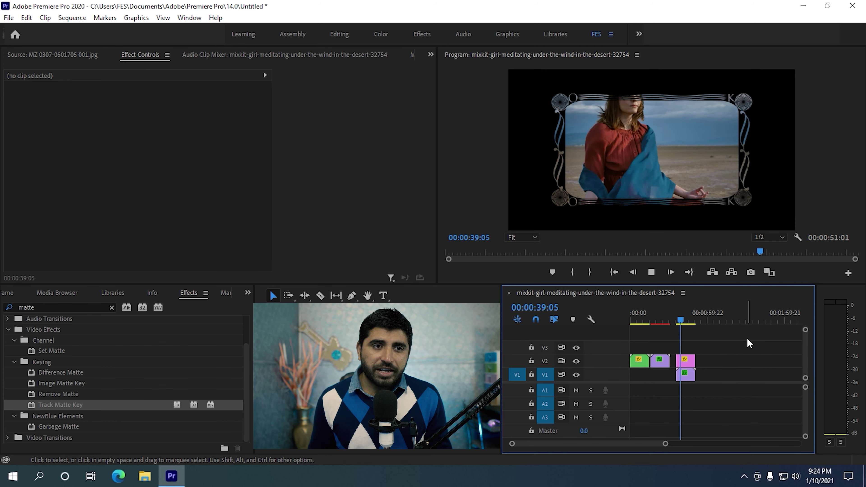
key("equal")
key("equal")
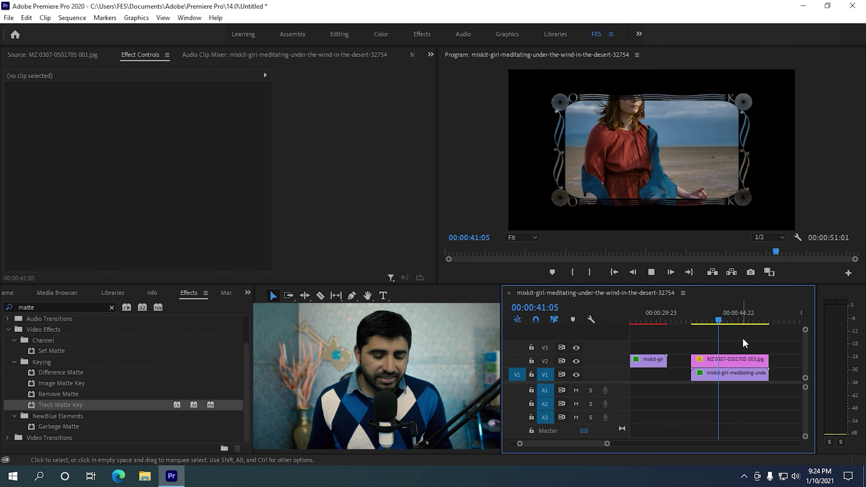